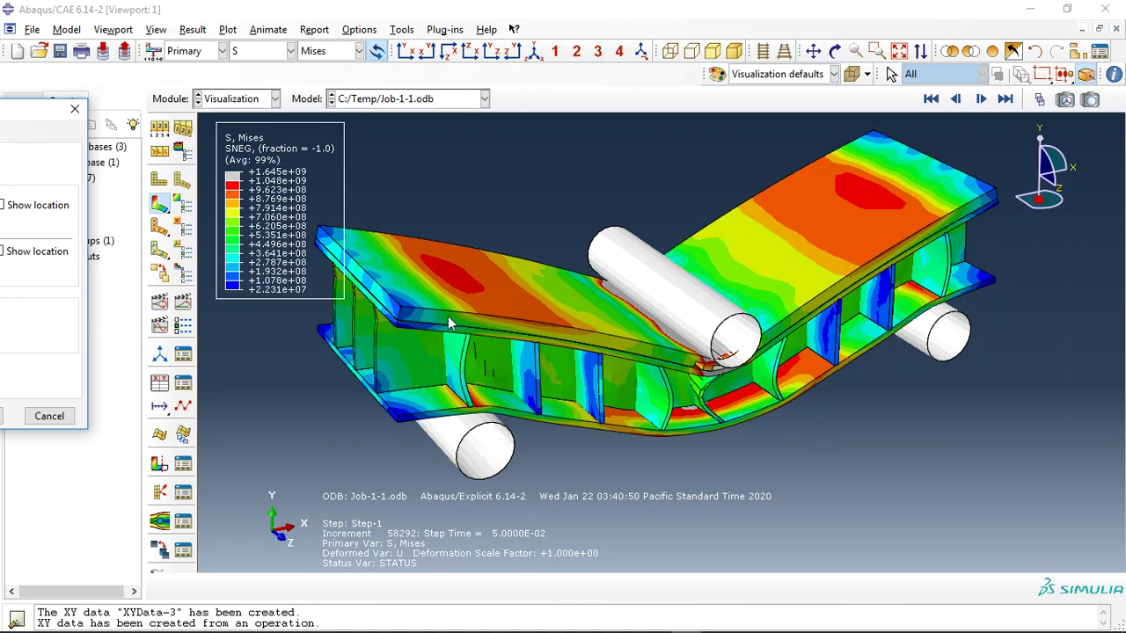
- Show the undeformed model with parts coloured by part instance
{"action": "left_click", "coordinate": [159, 179]}
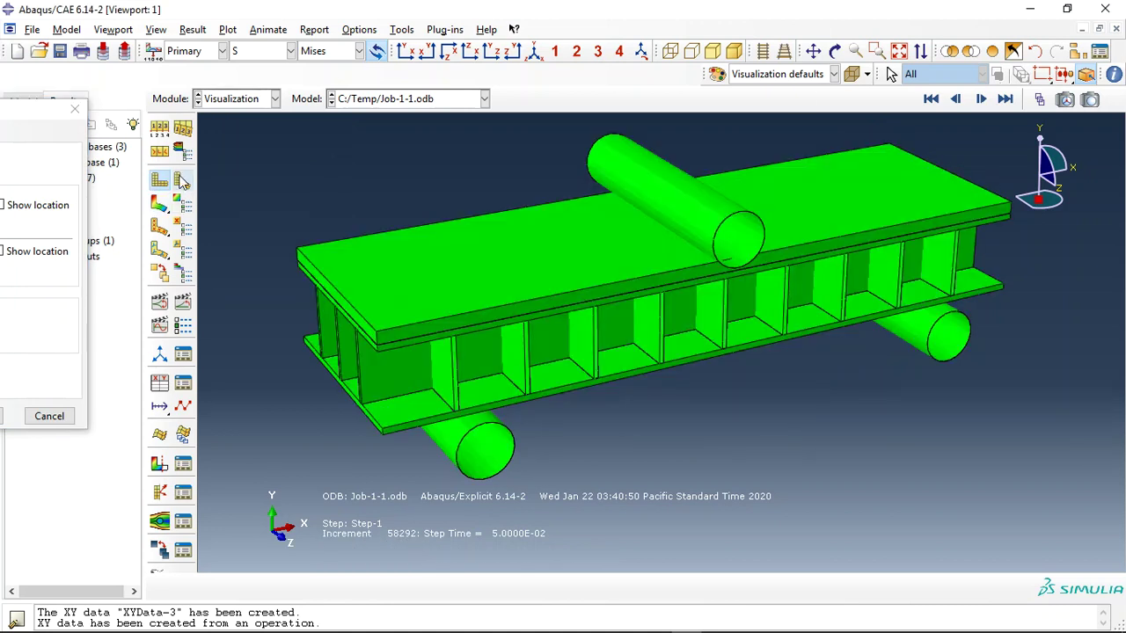
{"action": "left_click", "coordinate": [833, 74]}
{"action": "left_click", "coordinate": [760, 108]}
{"action": "scroll", "coordinate": [534, 326], "scroll_direction": "up", "scroll_amount": 2}
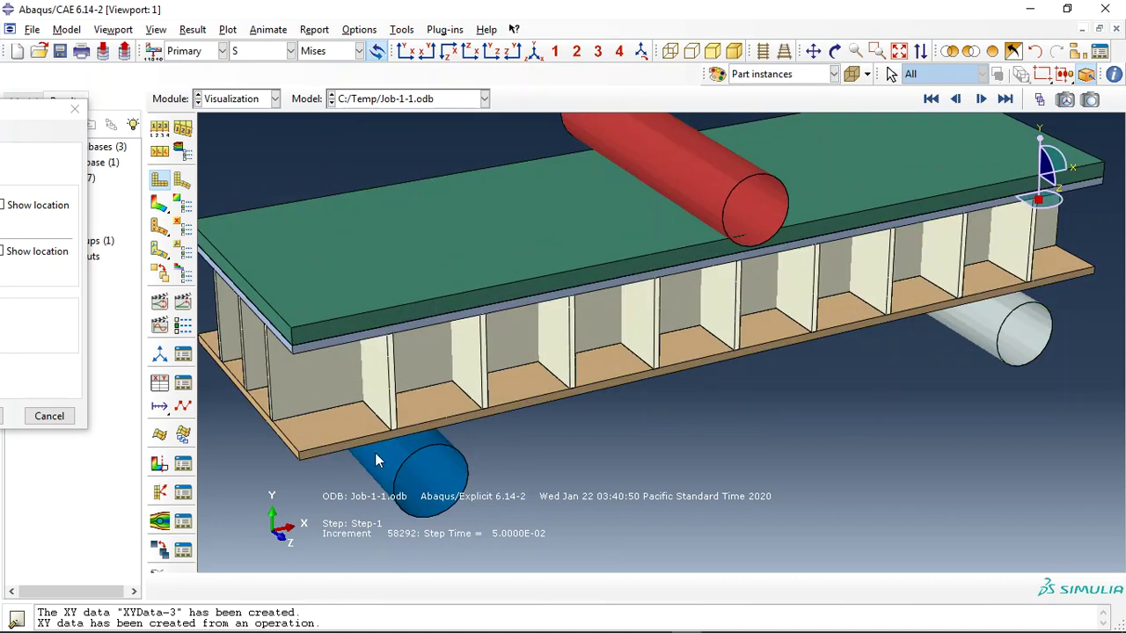
{"action": "scroll", "coordinate": [377, 457], "scroll_direction": "down", "scroll_amount": 3}
- Restore the Mises contour, hide the loading roller, and rotate to a side view
{"action": "left_click", "coordinate": [159, 204]}
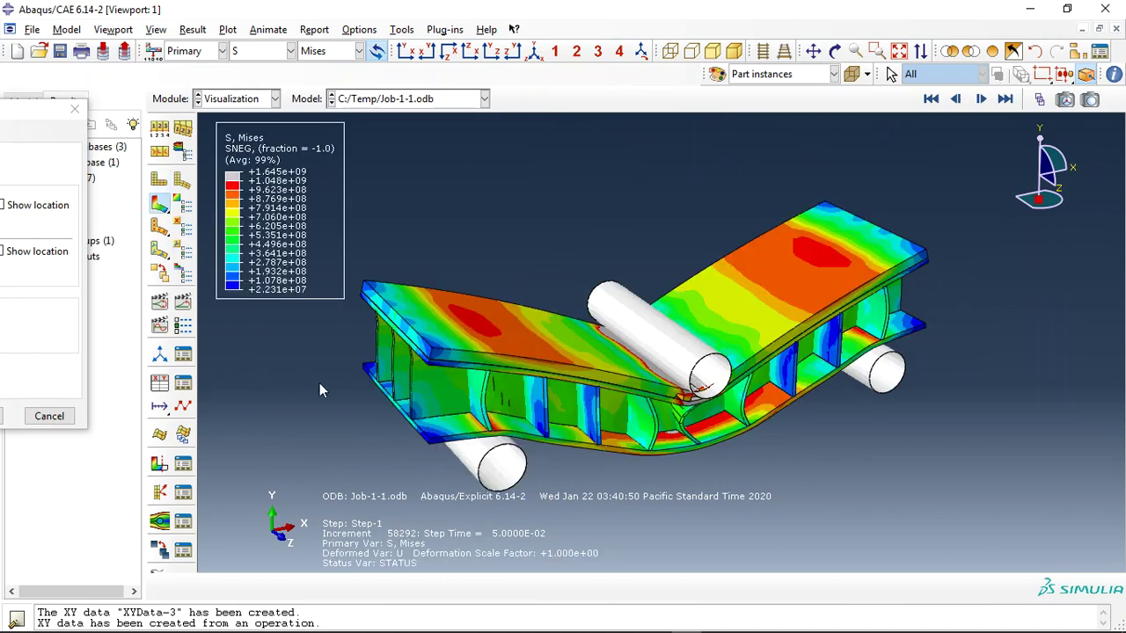
{"action": "scroll", "coordinate": [319, 382], "scroll_direction": "up", "scroll_amount": 1}
{"action": "left_click", "coordinate": [971, 53]}
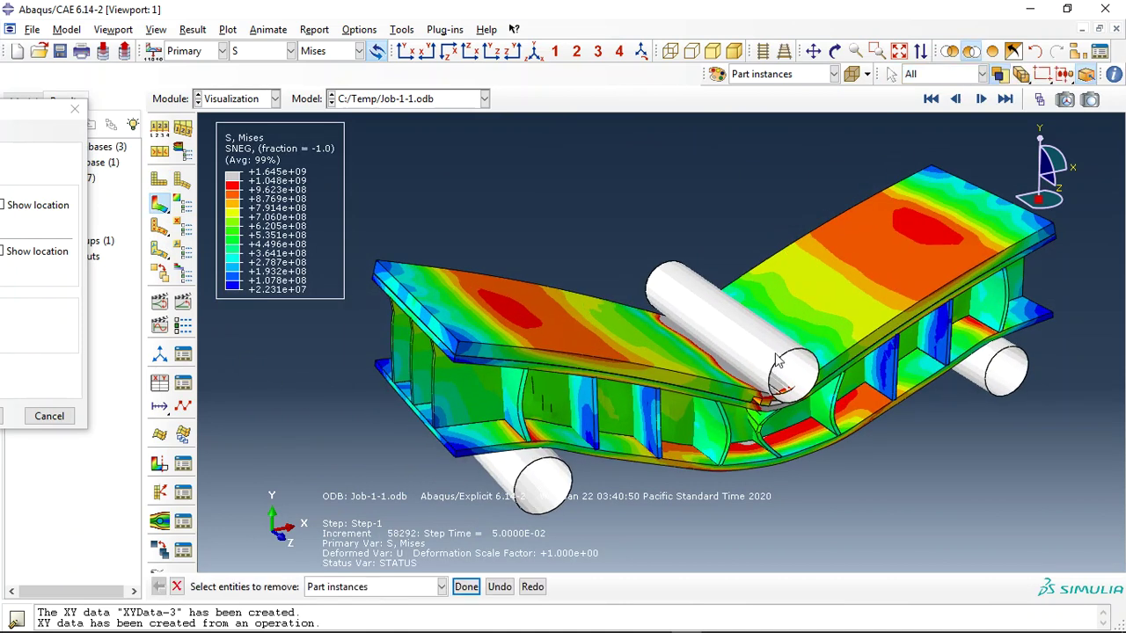
{"action": "left_click", "coordinate": [692, 318]}
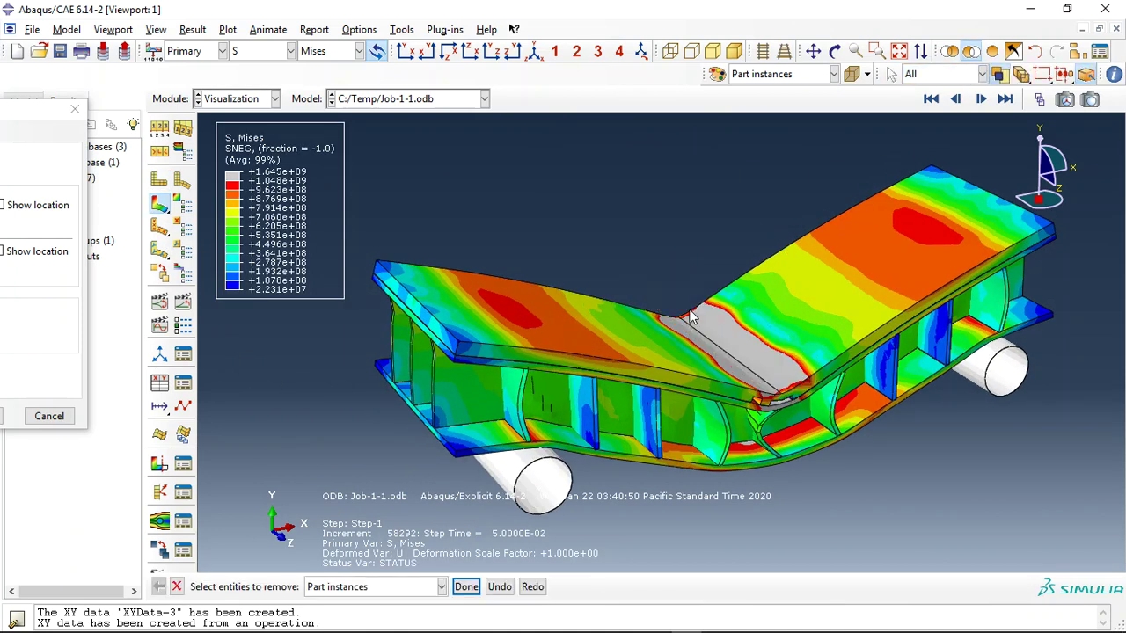
{"action": "left_click", "coordinate": [836, 51]}
{"action": "left_click_drag", "start_coordinate": [704, 458], "coordinate": [659, 372]}
{"action": "scroll", "coordinate": [697, 398], "scroll_direction": "up", "scroll_amount": 3}
{"action": "scroll", "coordinate": [708, 358], "scroll_direction": "down", "scroll_amount": 3}
- Play the Mises stress time-history animation, stopping at step time 4.4001E-02
{"action": "left_click", "coordinate": [182, 325]}
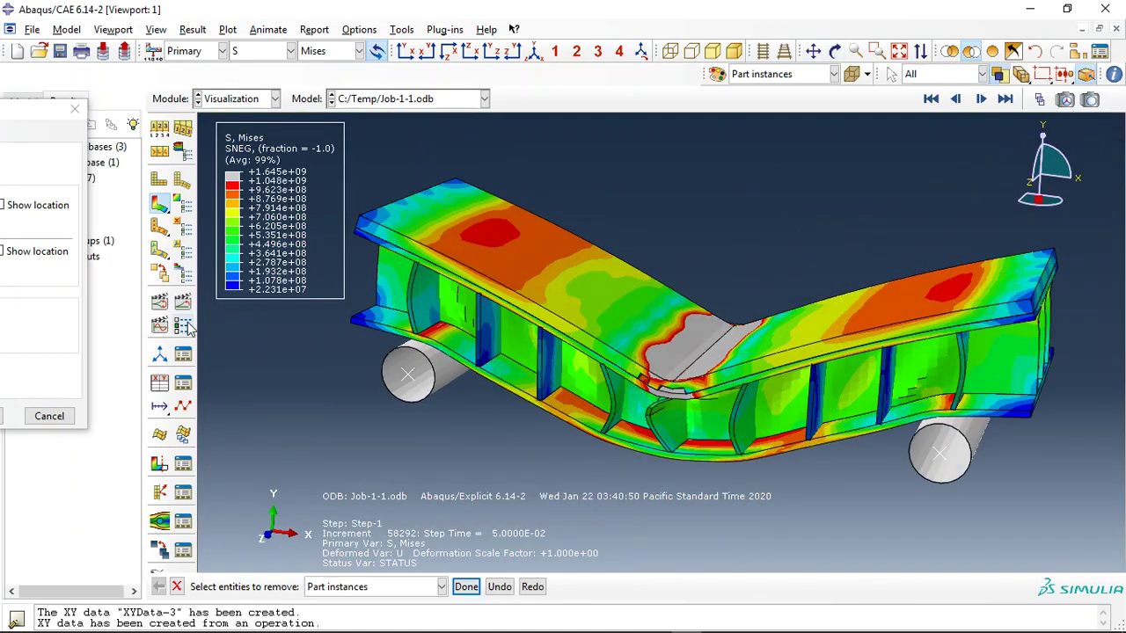
{"action": "left_click", "coordinate": [183, 304]}
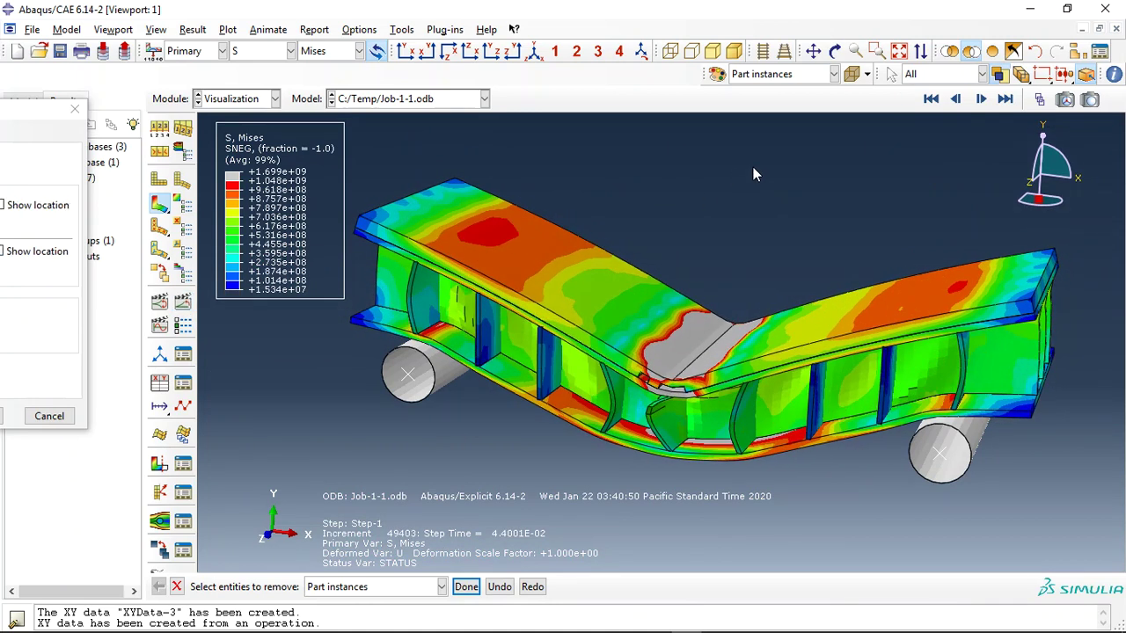
{"action": "left_click", "coordinate": [949, 51]}
- Keep only the top skin, view it edge-on, animate its stress history, then show all parts
{"action": "left_click", "coordinate": [676, 309]}
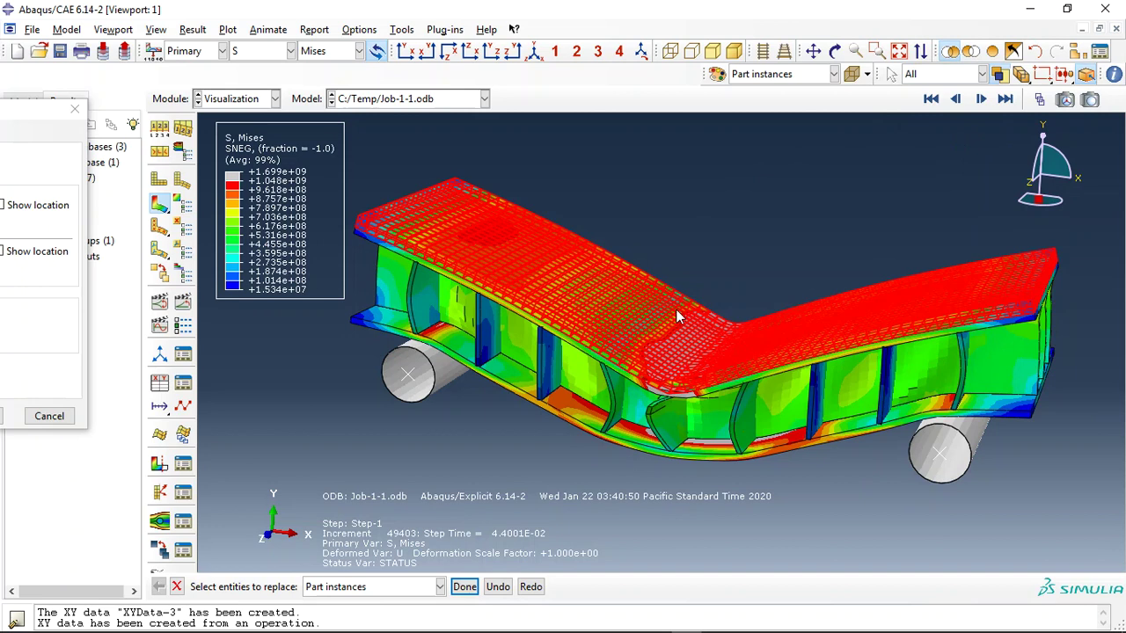
{"action": "middle_click", "coordinate": [633, 273]}
{"action": "left_click", "coordinate": [834, 51]}
{"action": "left_click_drag", "start_coordinate": [761, 198], "coordinate": [685, 372]}
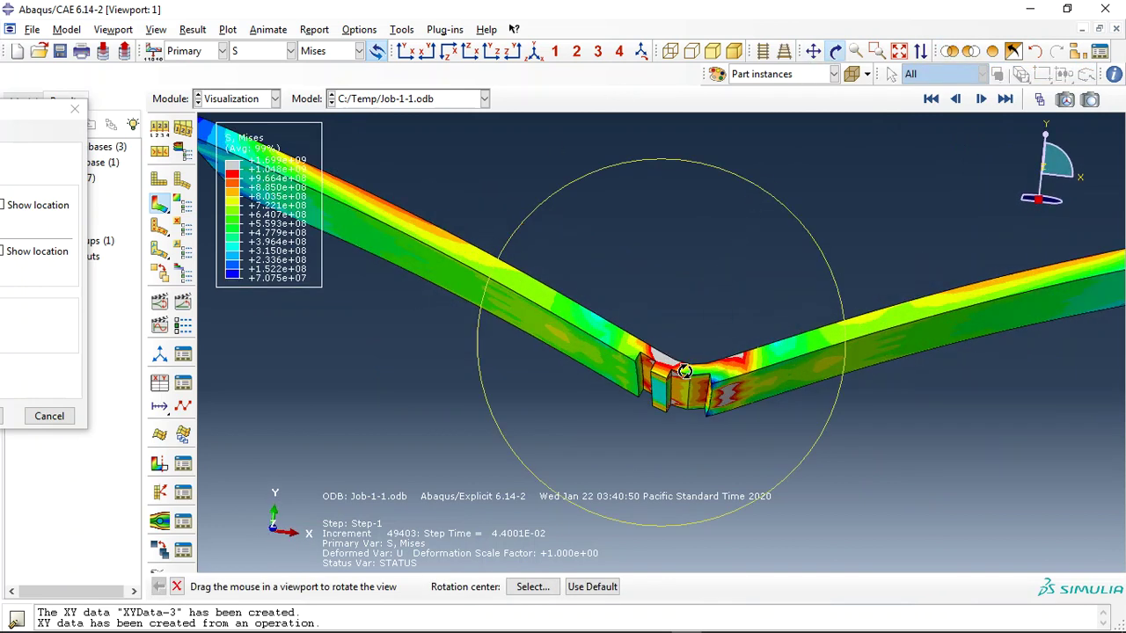
{"action": "left_click", "coordinate": [183, 301]}
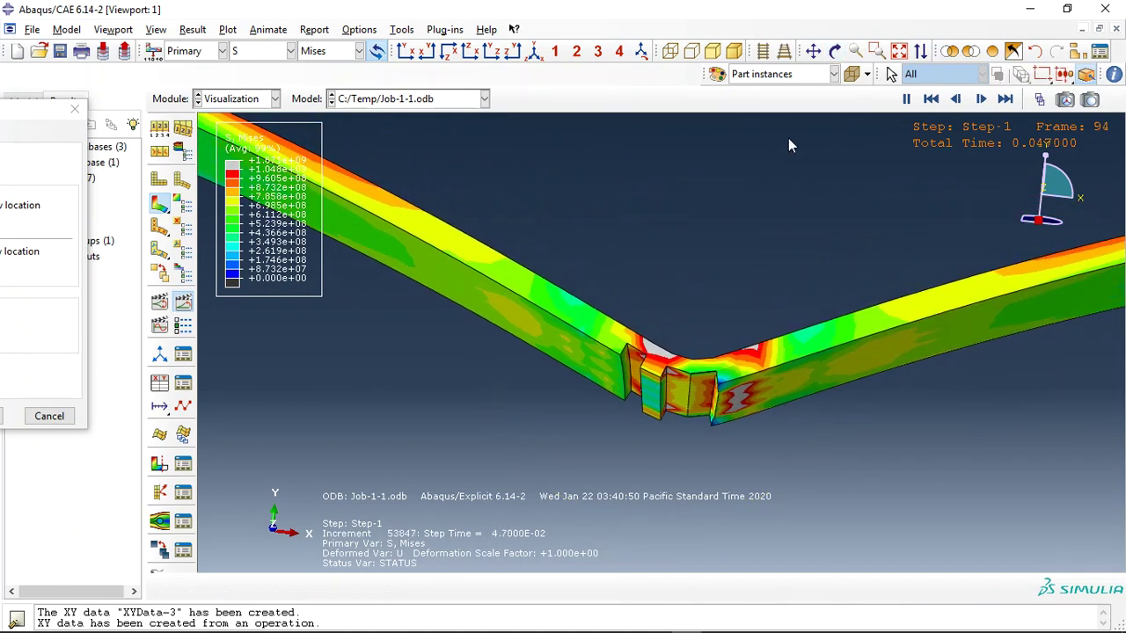
{"action": "left_click", "coordinate": [992, 51]}
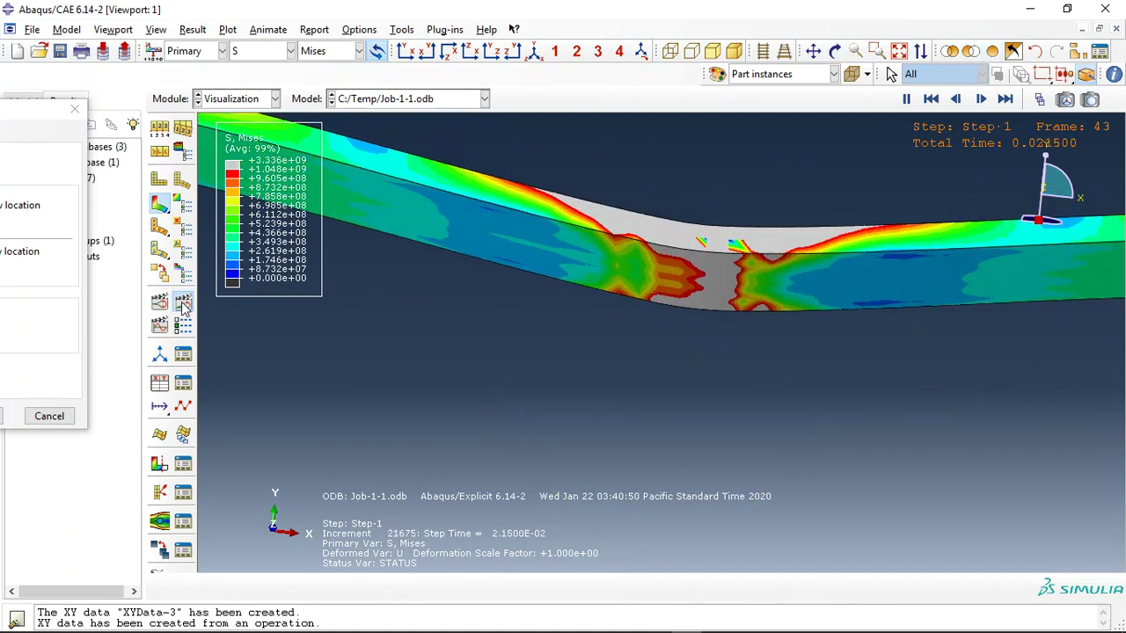
{"action": "left_click", "coordinate": [991, 53]}
- Display only the stiffener webs, view the grid from above, and animate its stress
{"action": "left_click", "coordinate": [950, 51]}
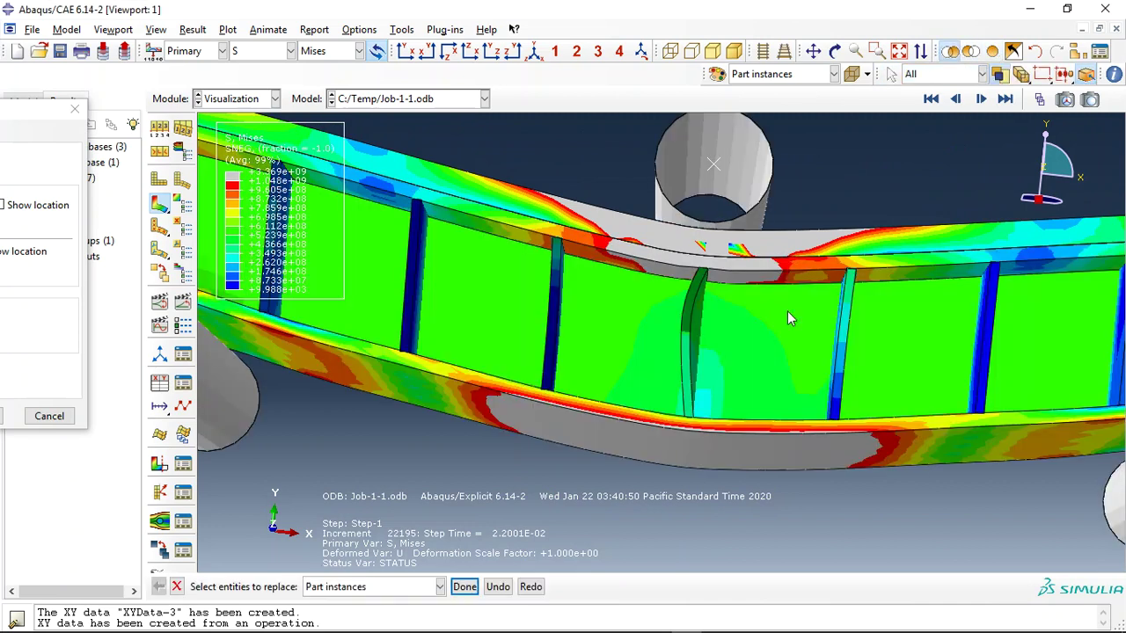
{"action": "left_click", "coordinate": [745, 324]}
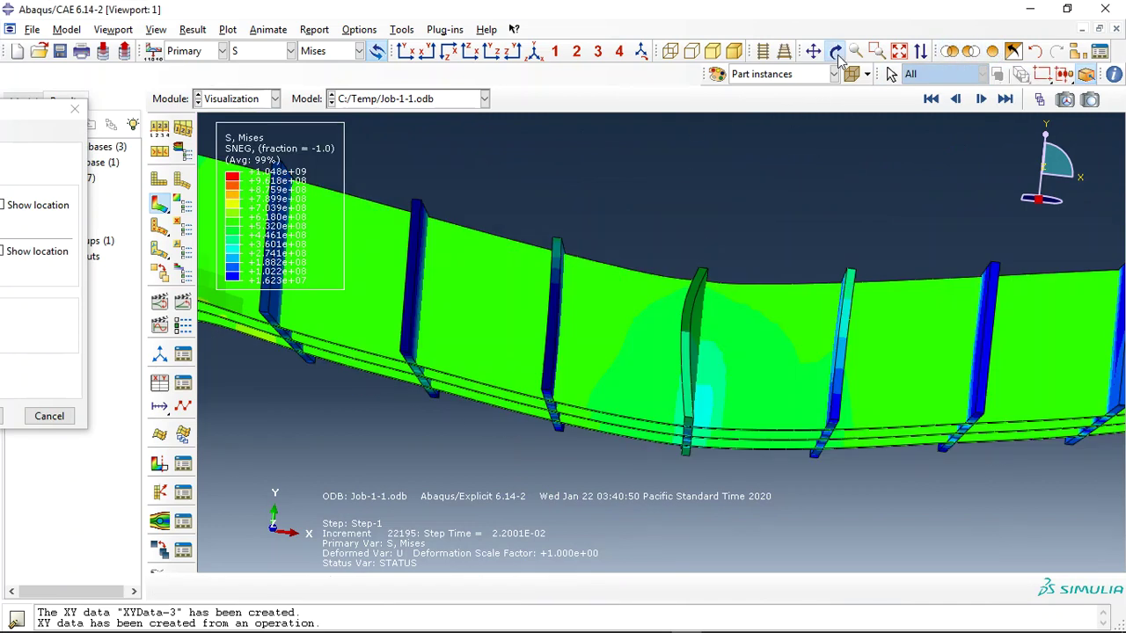
{"action": "left_click", "coordinate": [834, 51]}
{"action": "left_click_drag", "start_coordinate": [695, 351], "coordinate": [558, 289]}
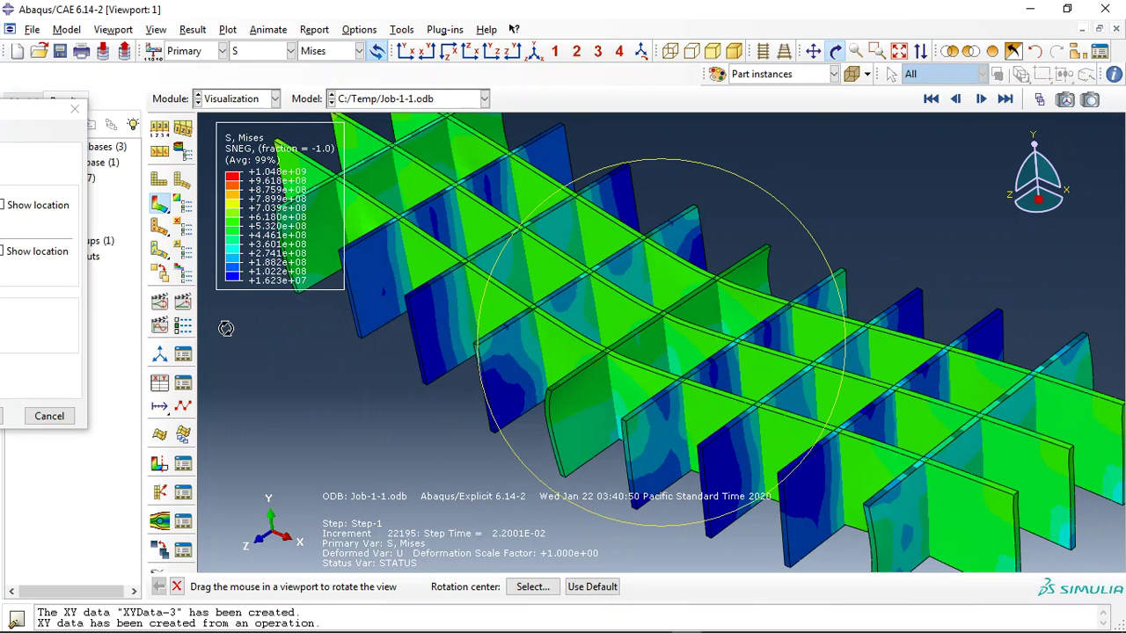
{"action": "left_click", "coordinate": [182, 300]}
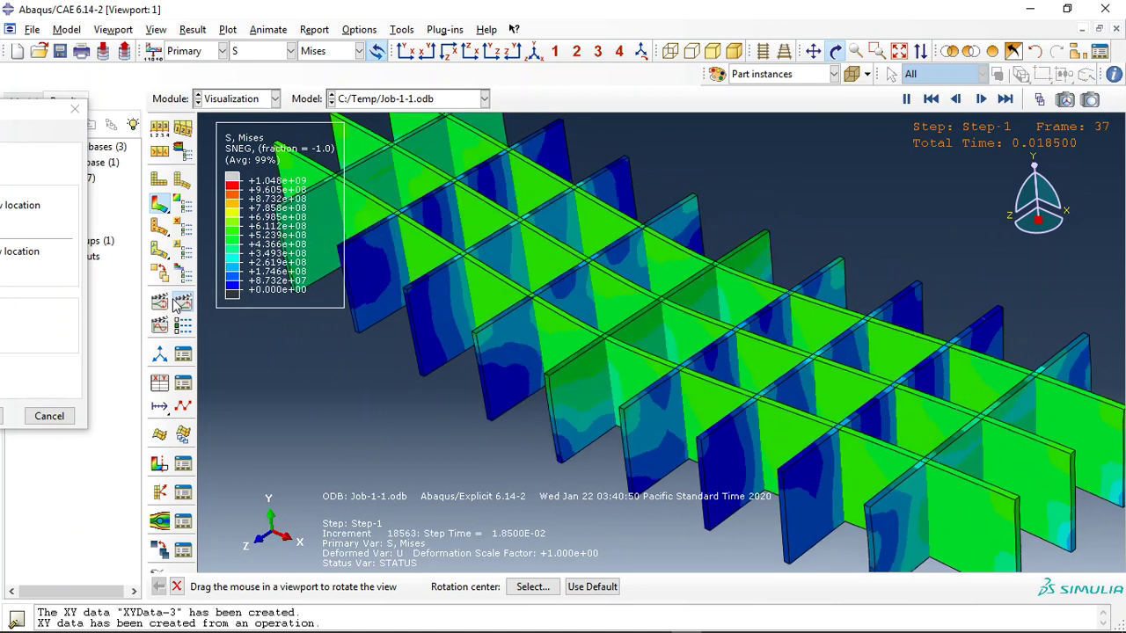
- Set the contour Max limit to Auto-compute and replay the animation to the last increment
{"action": "left_click_drag", "start_coordinate": [35, 111], "coordinate": [246, 120]}
{"action": "left_click", "coordinate": [77, 215]}
{"action": "left_click", "coordinate": [47, 424]}
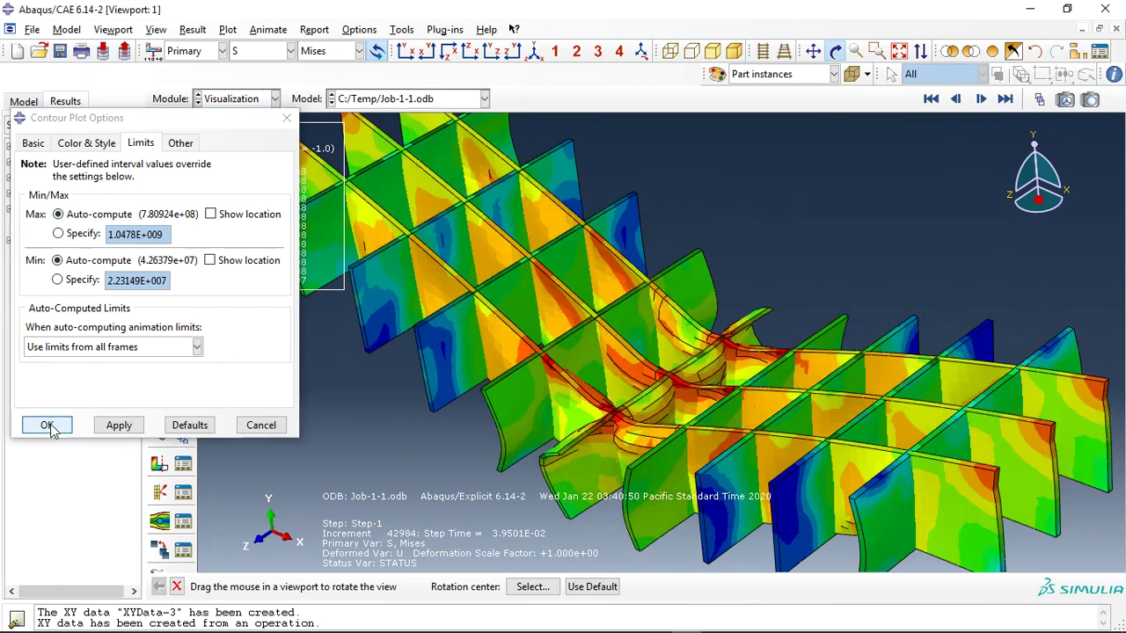
{"action": "left_click", "coordinate": [183, 302]}
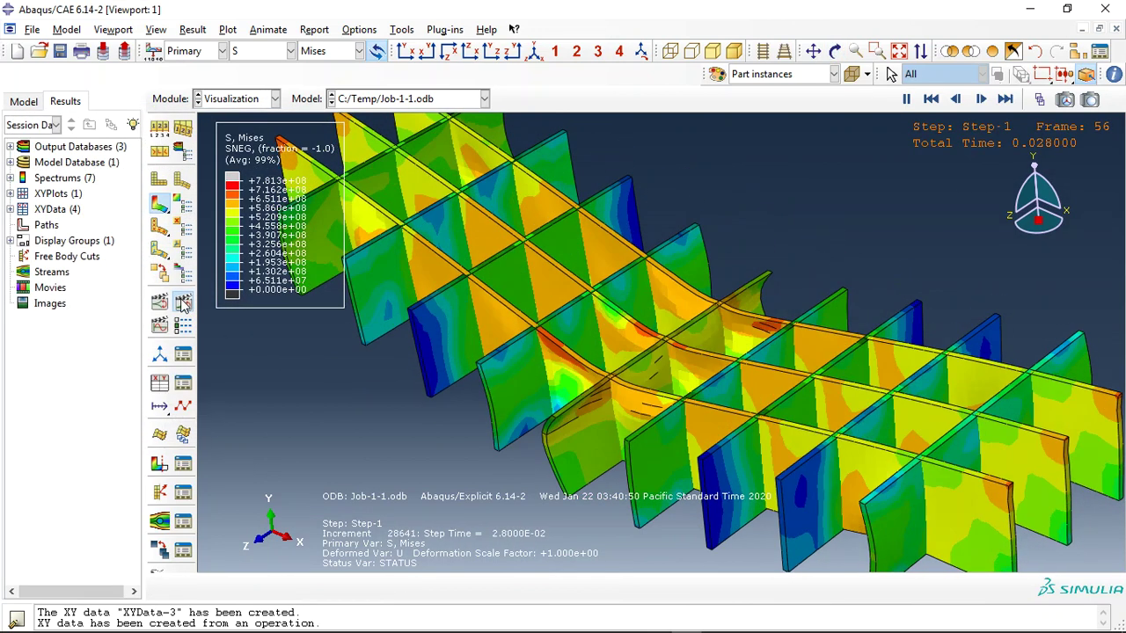
{"action": "left_click", "coordinate": [184, 303]}
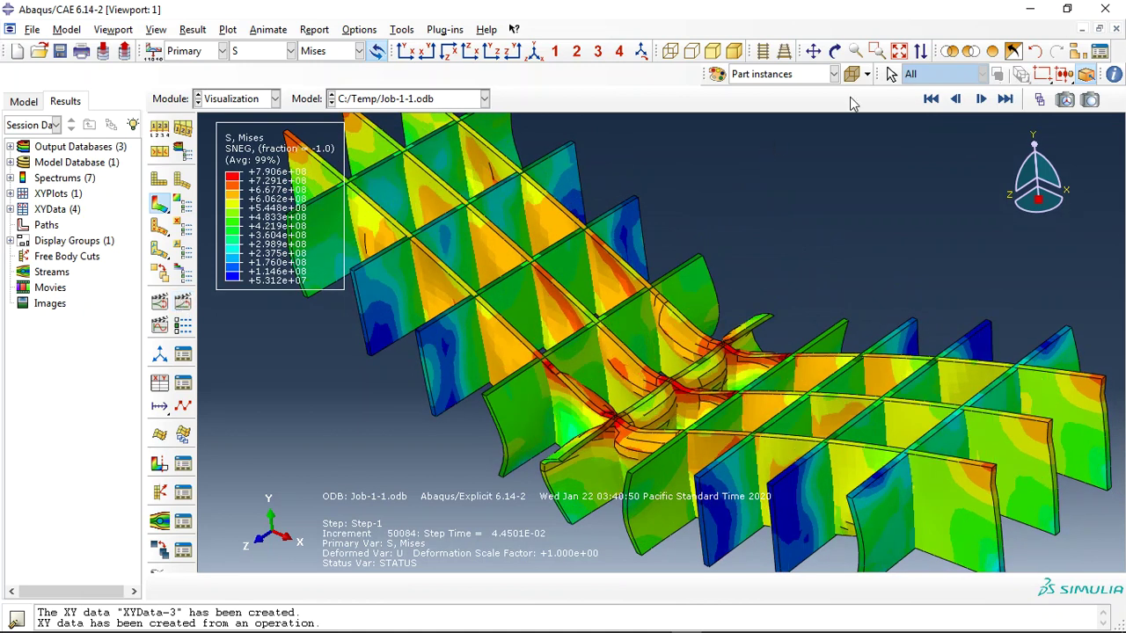
{"action": "left_click", "coordinate": [999, 74]}
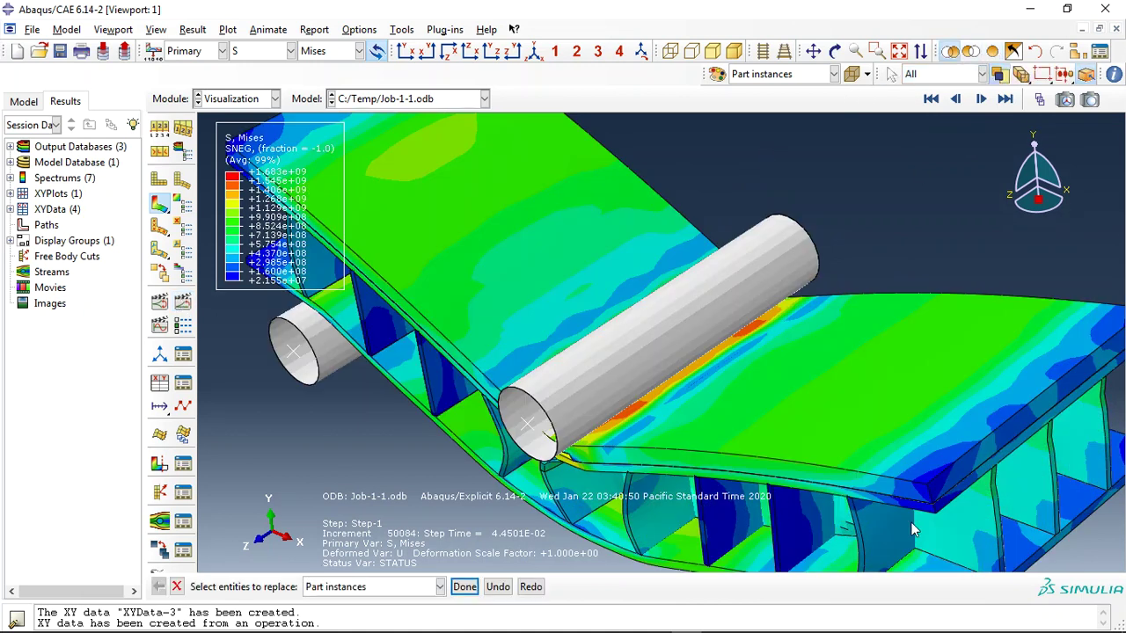
- Display only the two skins at an oblique angle with the PEEQ plastic strain contour
{"action": "left_click", "coordinate": [935, 524]}
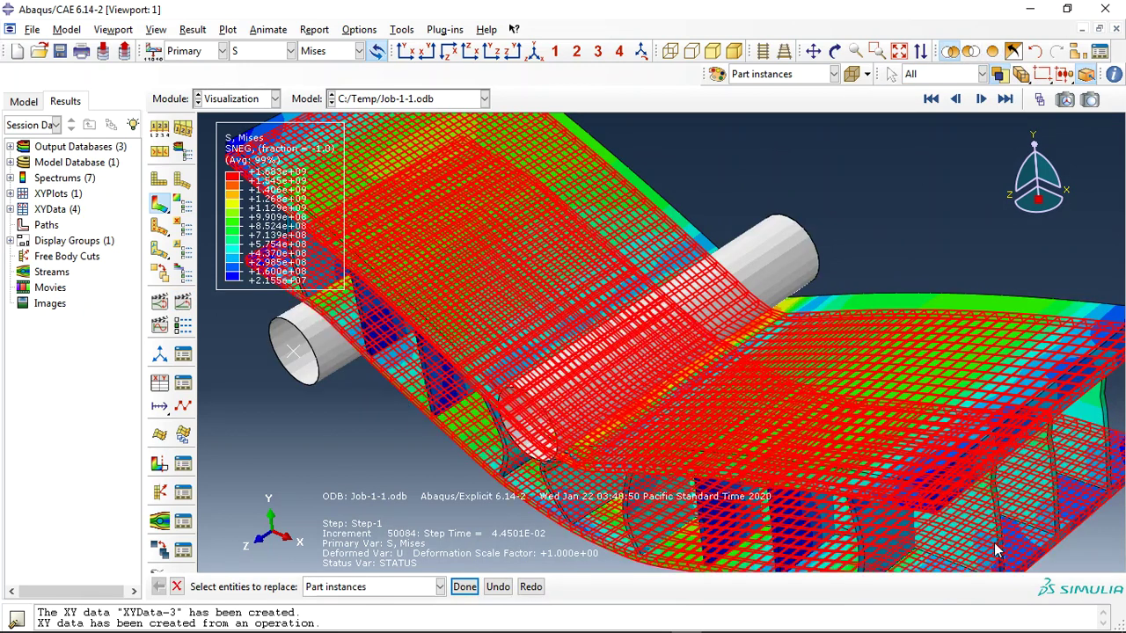
{"action": "middle_click", "coordinate": [994, 542]}
{"action": "left_click", "coordinate": [836, 51]}
{"action": "left_click_drag", "start_coordinate": [791, 264], "coordinate": [455, 303]}
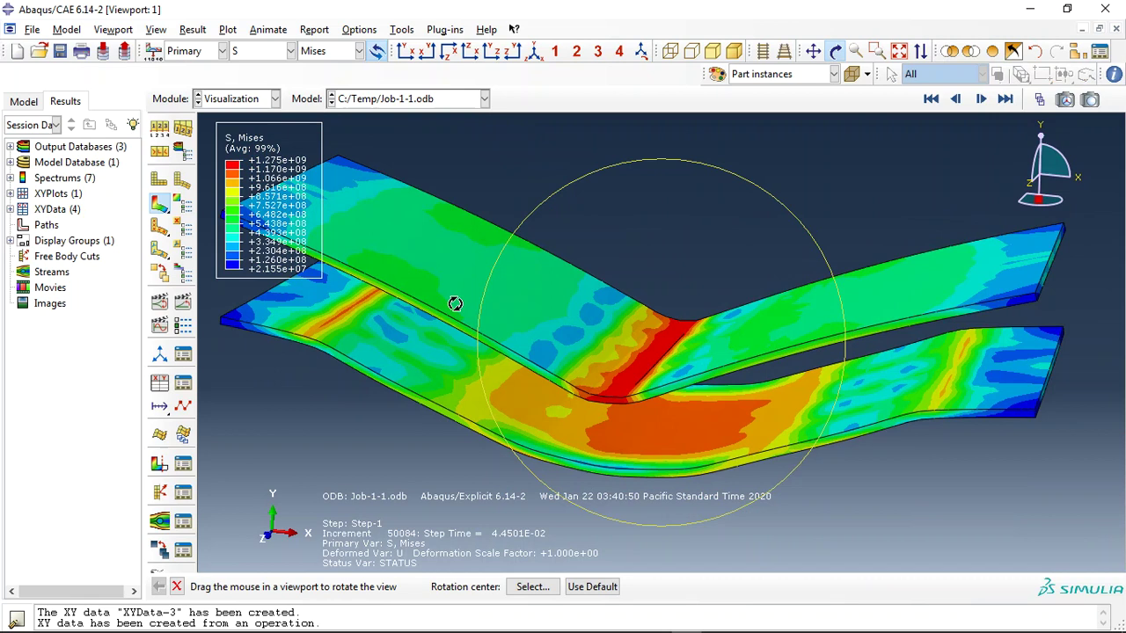
{"action": "left_click", "coordinate": [273, 51]}
{"action": "left_click", "coordinate": [270, 226]}
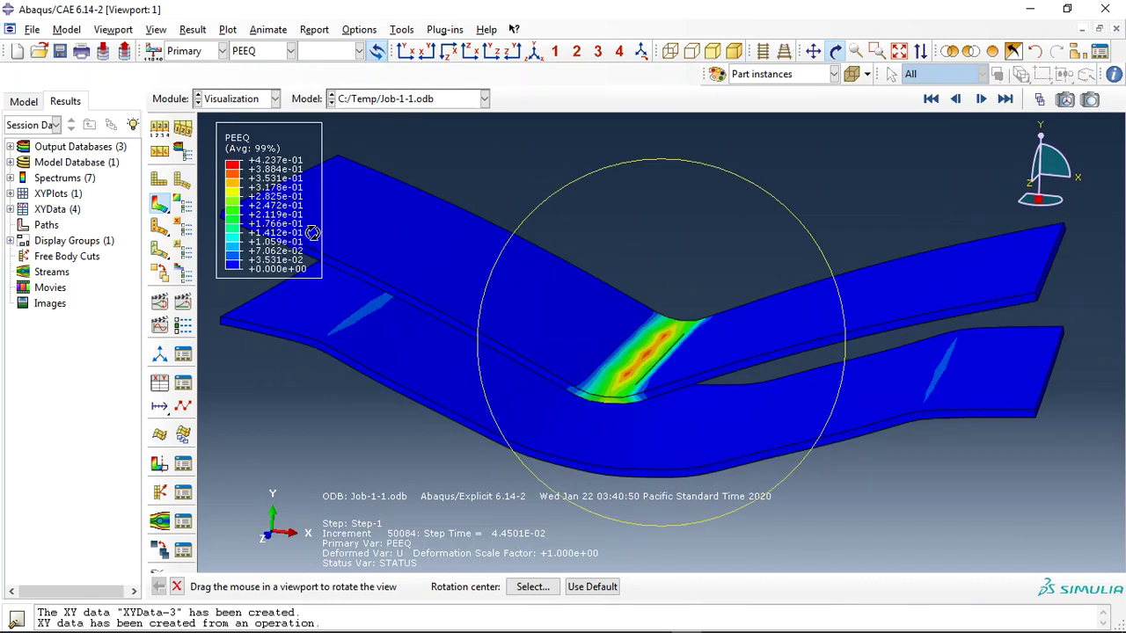
{"action": "left_click_drag", "start_coordinate": [583, 360], "coordinate": [631, 407]}
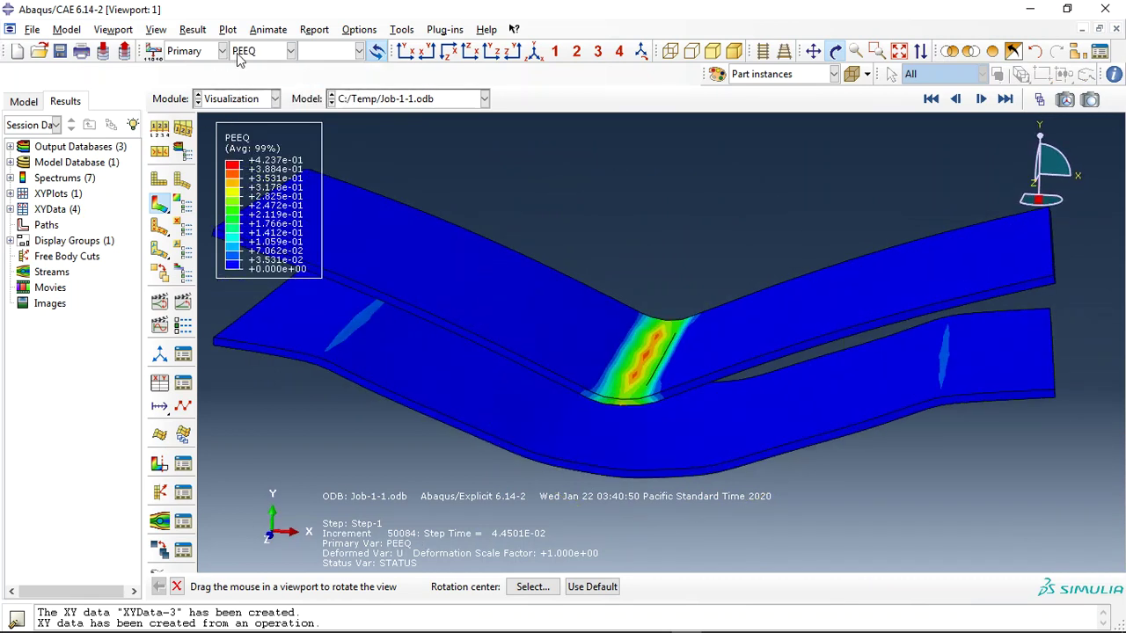
- Switch back to Mises stress S and isolate a single skin
{"action": "left_click", "coordinate": [272, 51]}
{"action": "left_click", "coordinate": [272, 272]}
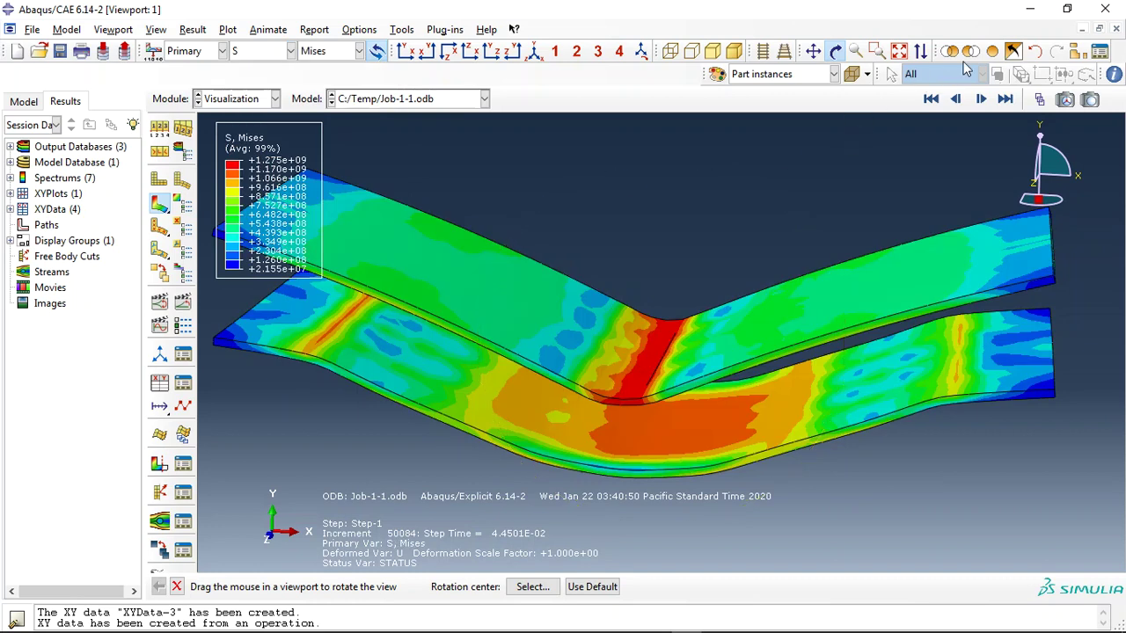
{"action": "left_click", "coordinate": [1075, 51]}
{"action": "left_click", "coordinate": [949, 51]}
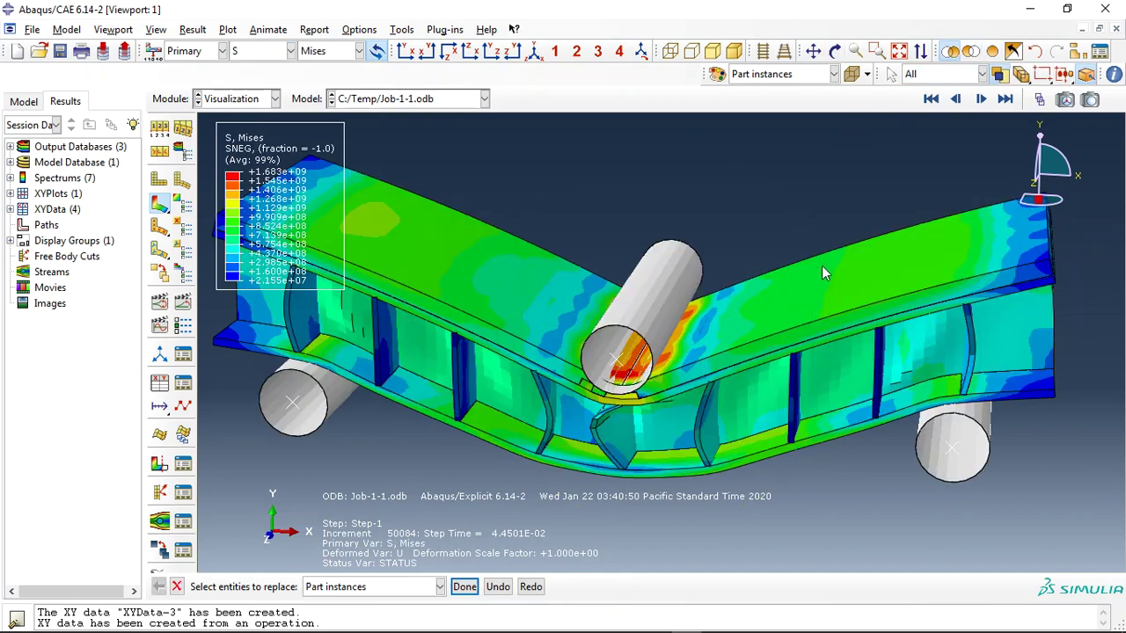
{"action": "left_click", "coordinate": [821, 265]}
{"action": "left_click", "coordinate": [273, 51]}
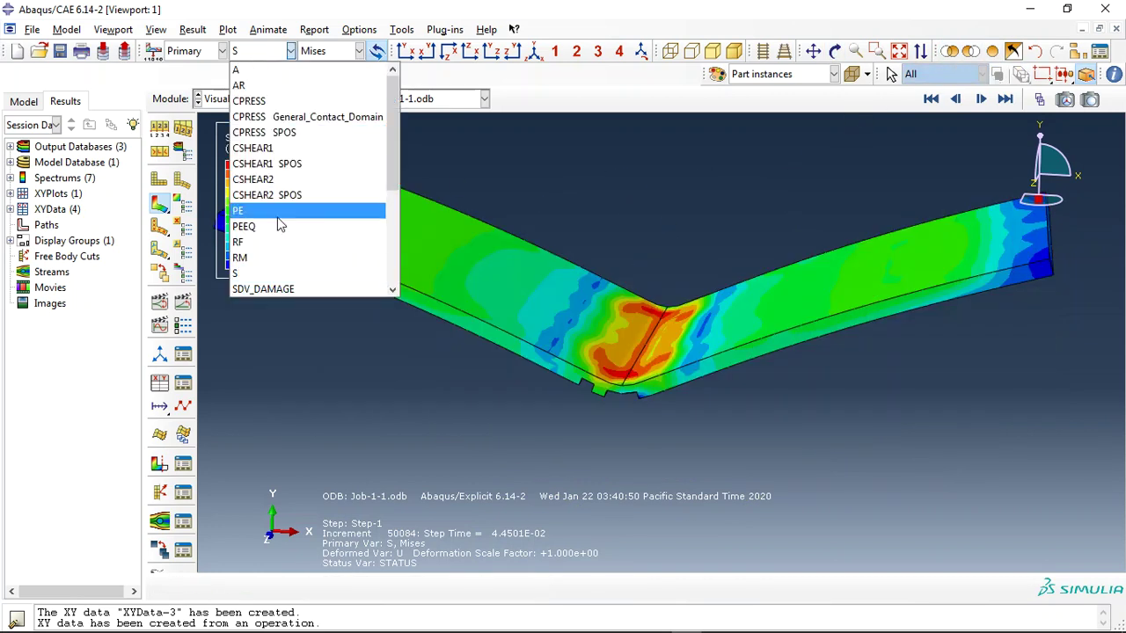
- Show the SDV_DAMAGE contour on the skin and animate the damage history
{"action": "left_click", "coordinate": [264, 289]}
{"action": "left_click", "coordinate": [835, 51]}
{"action": "left_click_drag", "start_coordinate": [673, 301], "coordinate": [699, 184]}
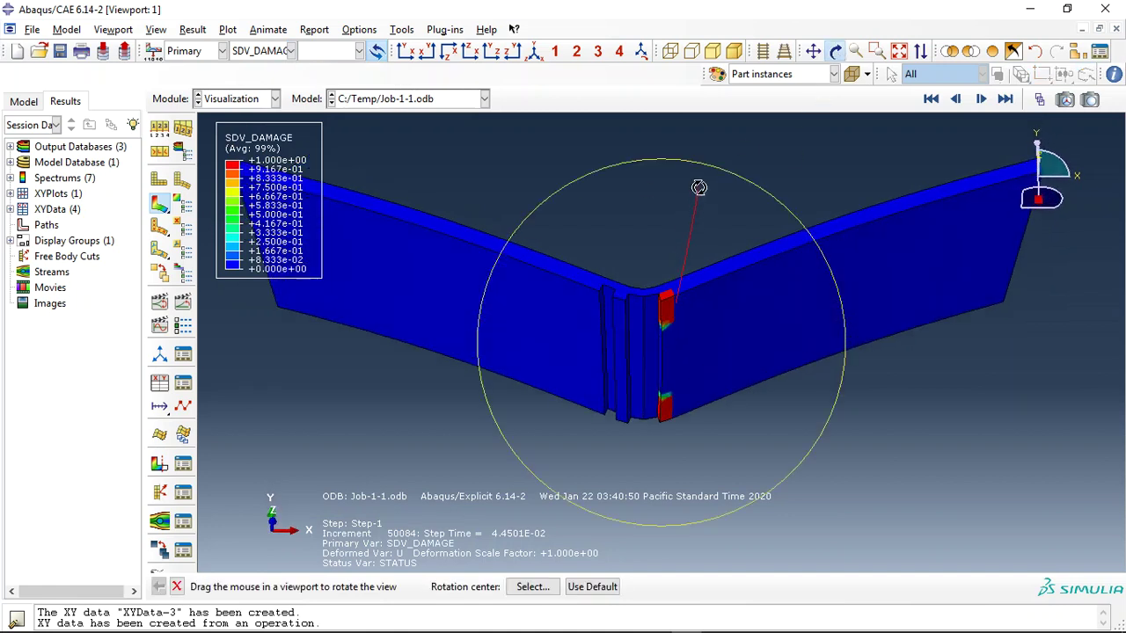
{"action": "left_click", "coordinate": [183, 302]}
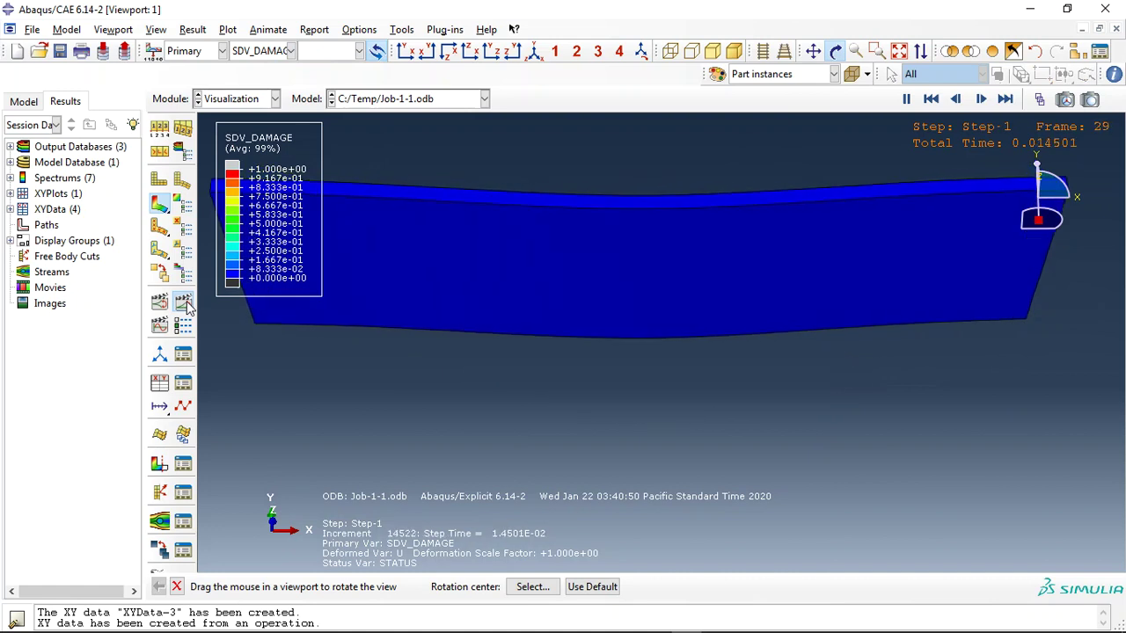
{"action": "left_click", "coordinate": [182, 302]}
- Cycle the contour through SDV_DELTAP, SDV_DUCTCRT and SDV_PEEQ
{"action": "left_click", "coordinate": [290, 50]}
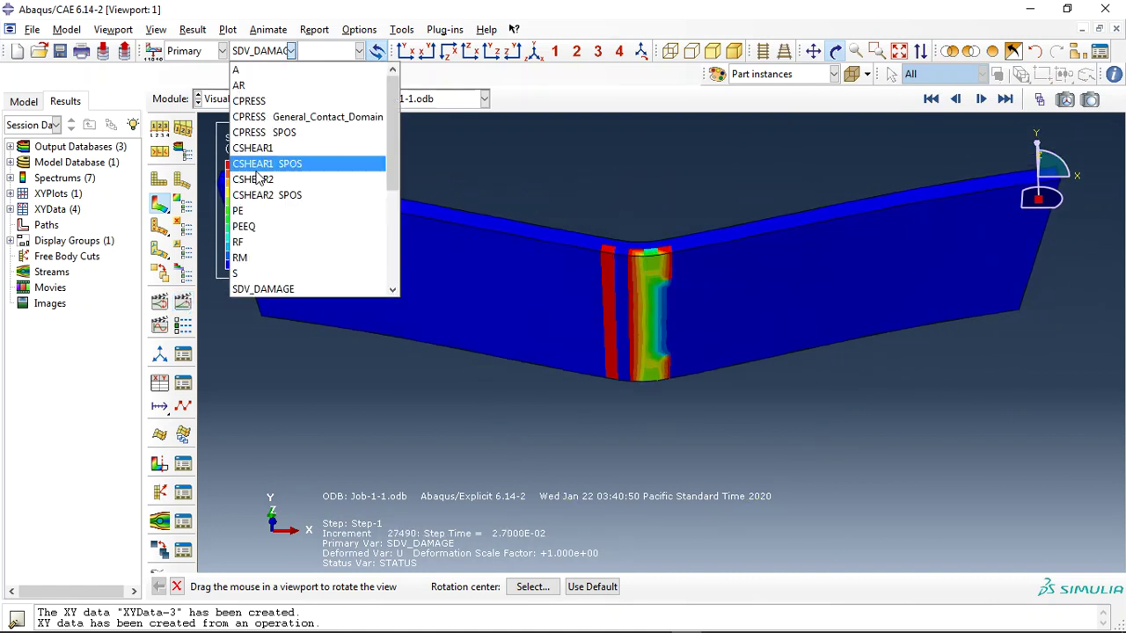
{"action": "left_click", "coordinate": [268, 249]}
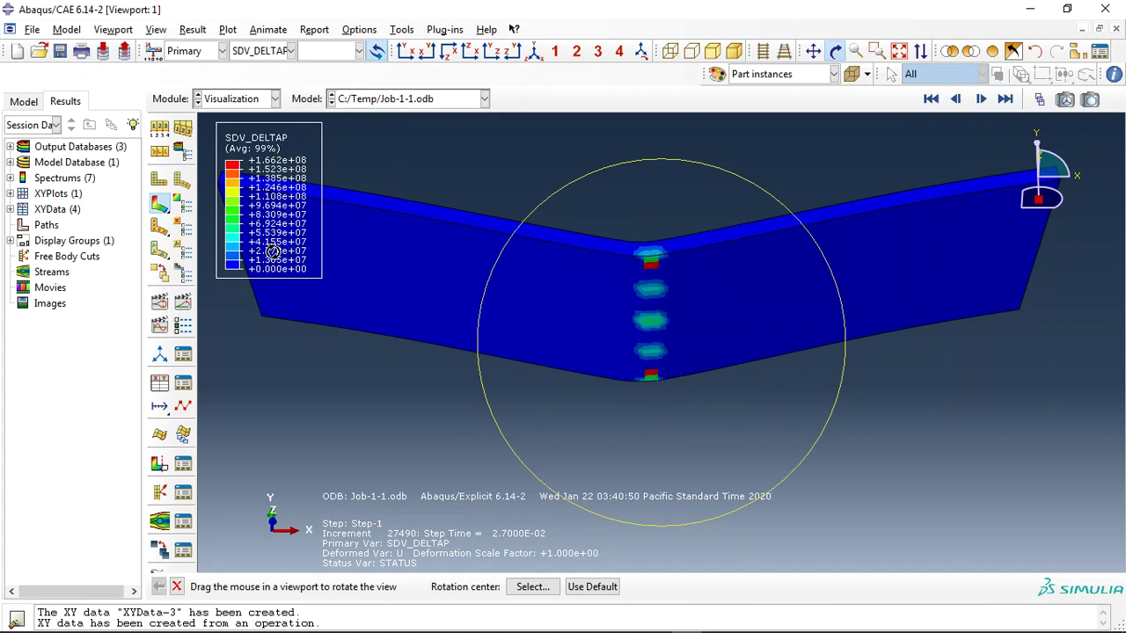
{"action": "left_click", "coordinate": [277, 51]}
{"action": "left_click", "coordinate": [282, 266]}
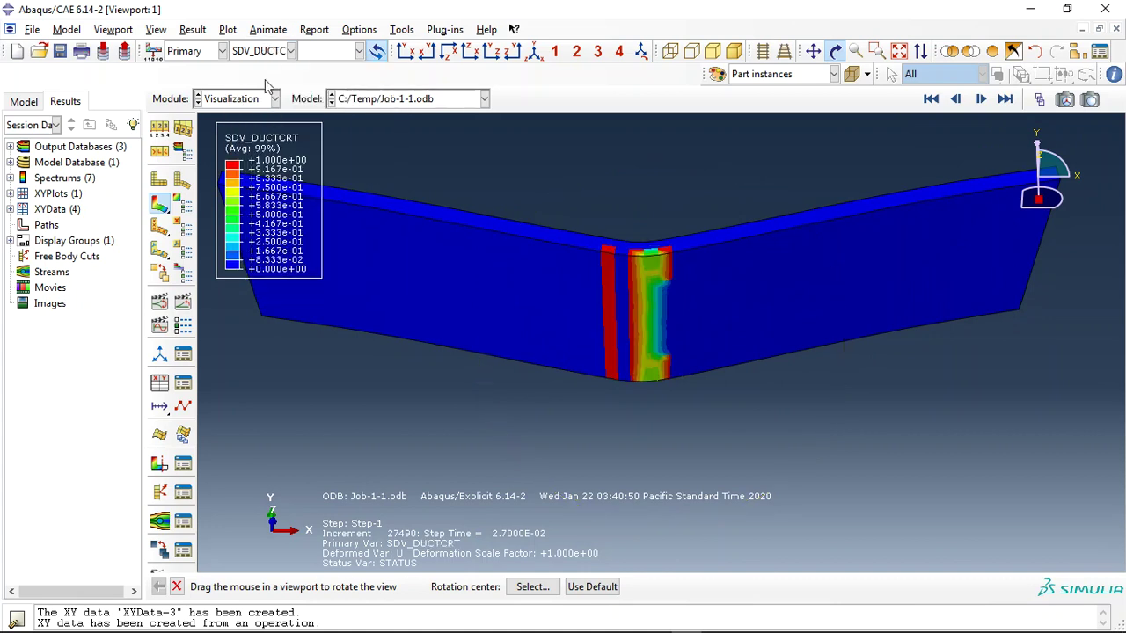
{"action": "left_click", "coordinate": [266, 50]}
{"action": "scroll", "coordinate": [267, 201], "scroll_direction": "down", "scroll_amount": 1}
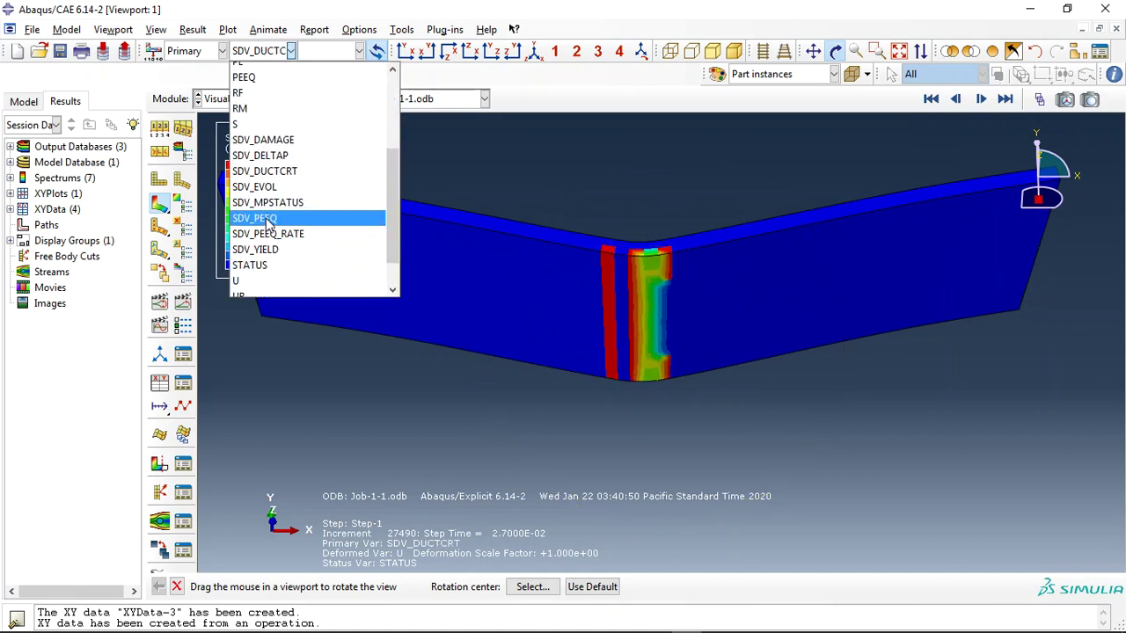
{"action": "left_click", "coordinate": [266, 217]}
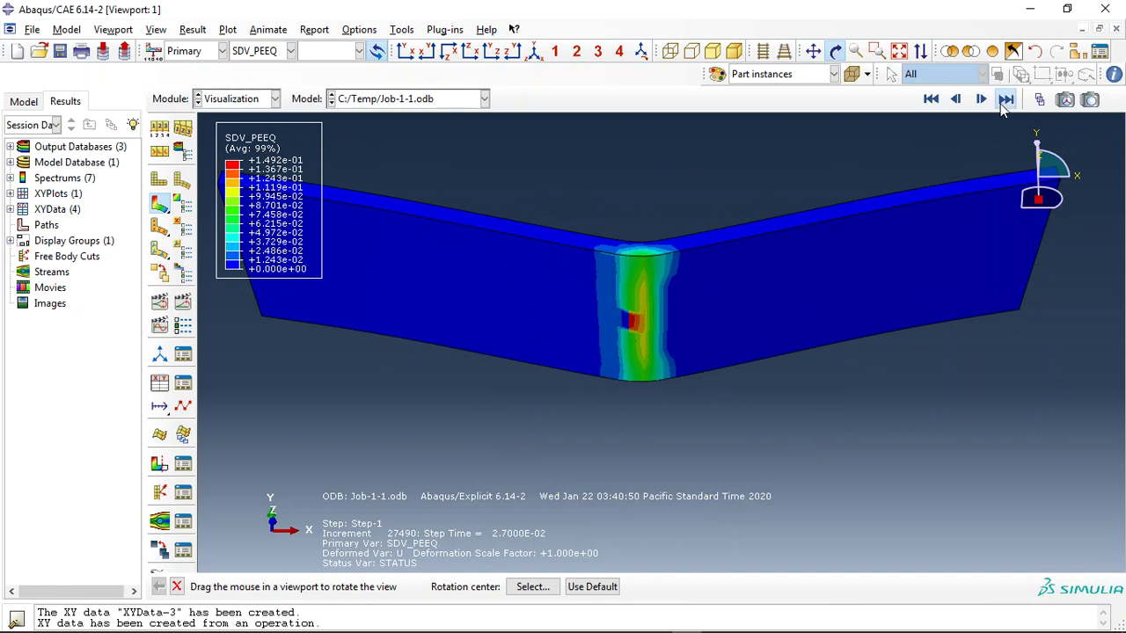
- At the last frame, show all instances with the U magnitude contour, then open the XY Data Manager
{"action": "left_click", "coordinate": [1005, 98]}
{"action": "left_click", "coordinate": [992, 51]}
{"action": "left_click", "coordinate": [264, 50]}
{"action": "left_click", "coordinate": [258, 281]}
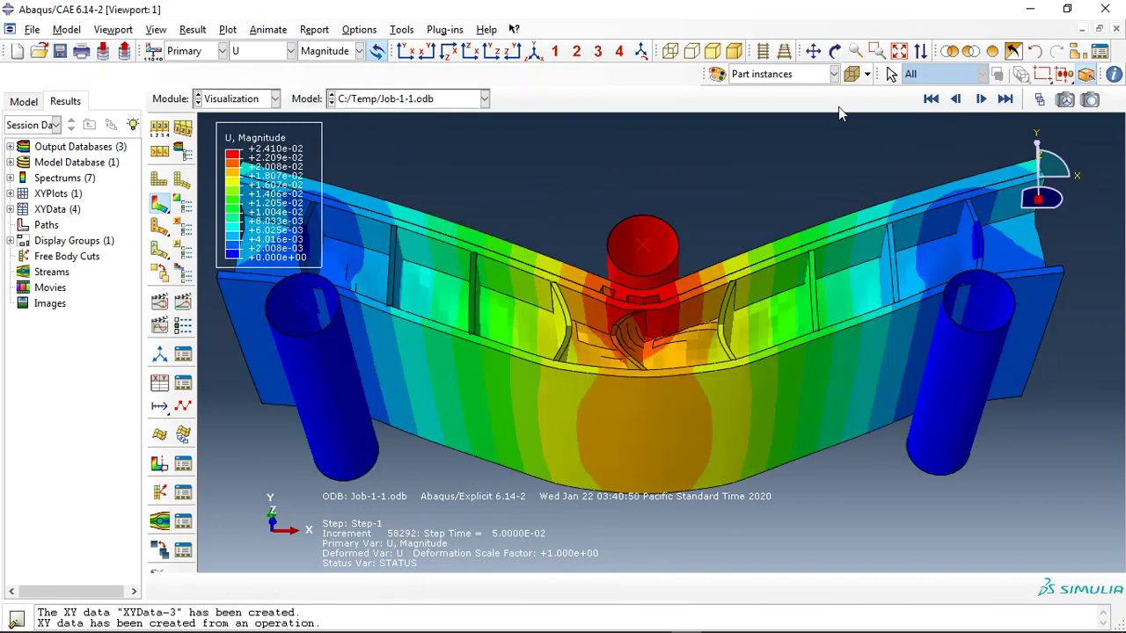
{"action": "left_click", "coordinate": [836, 51]}
{"action": "left_click_drag", "start_coordinate": [655, 361], "coordinate": [472, 420]}
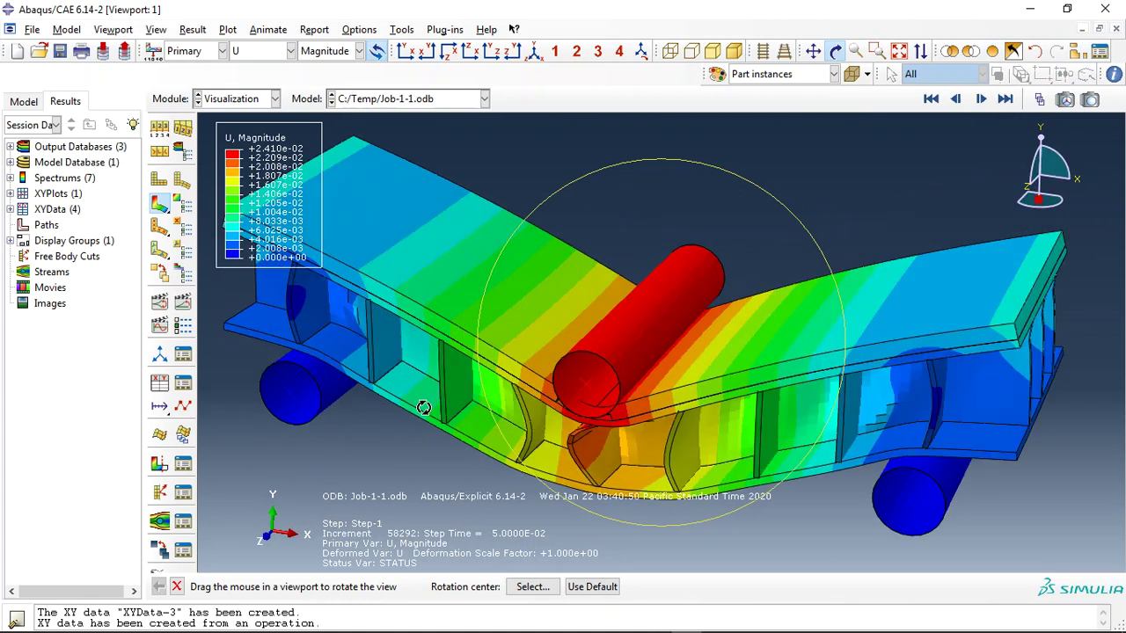
{"action": "left_click", "coordinate": [183, 385]}
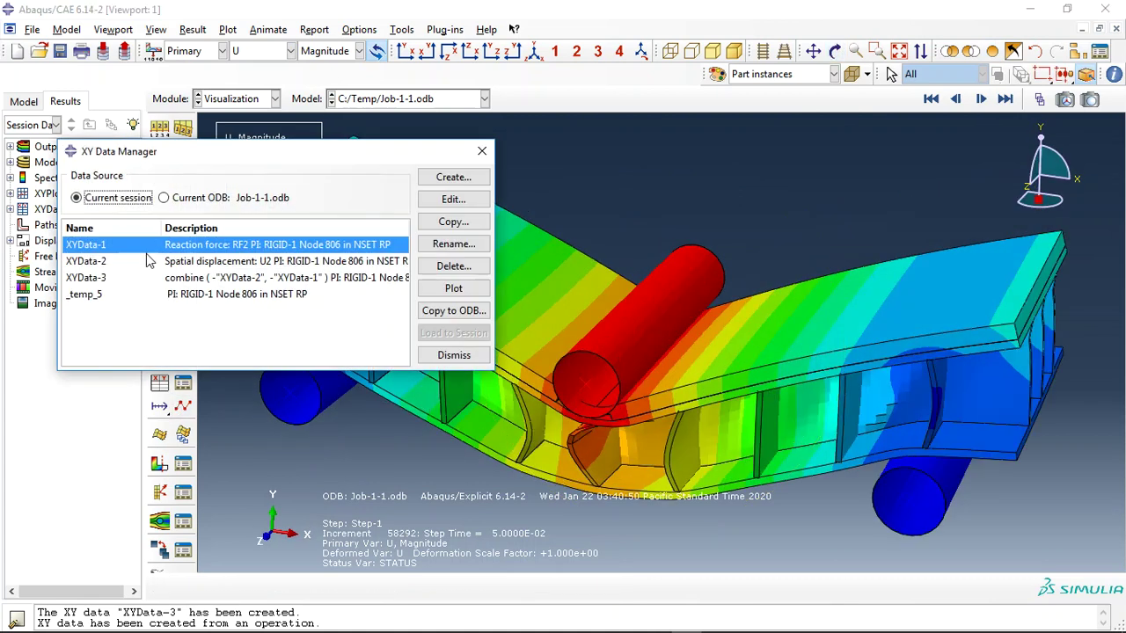
- Plot the XYData-3 force–displacement curve, close the manager, and return to the deformed-shape contour
{"action": "left_click", "coordinate": [128, 280]}
{"action": "left_click", "coordinate": [452, 291]}
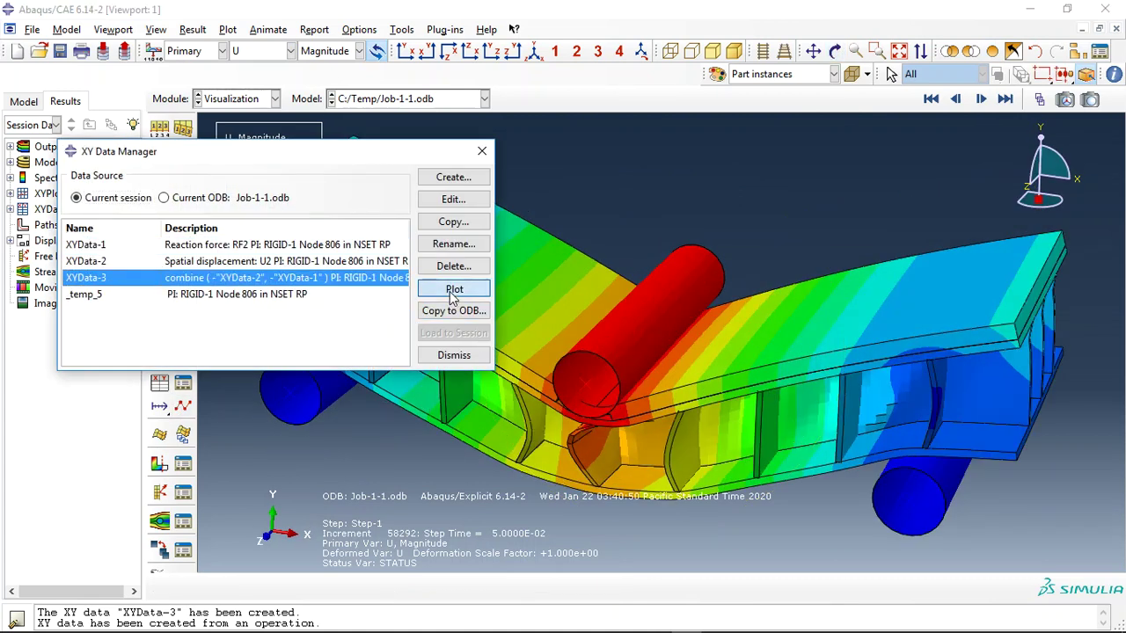
{"action": "left_click", "coordinate": [482, 150]}
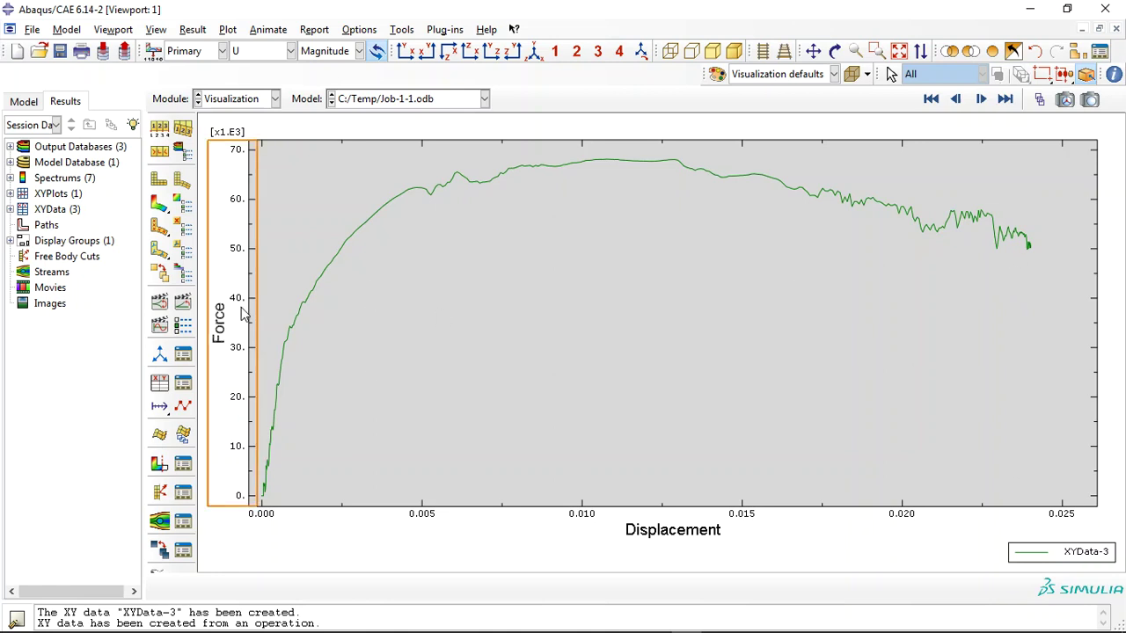
{"action": "left_click", "coordinate": [165, 205]}
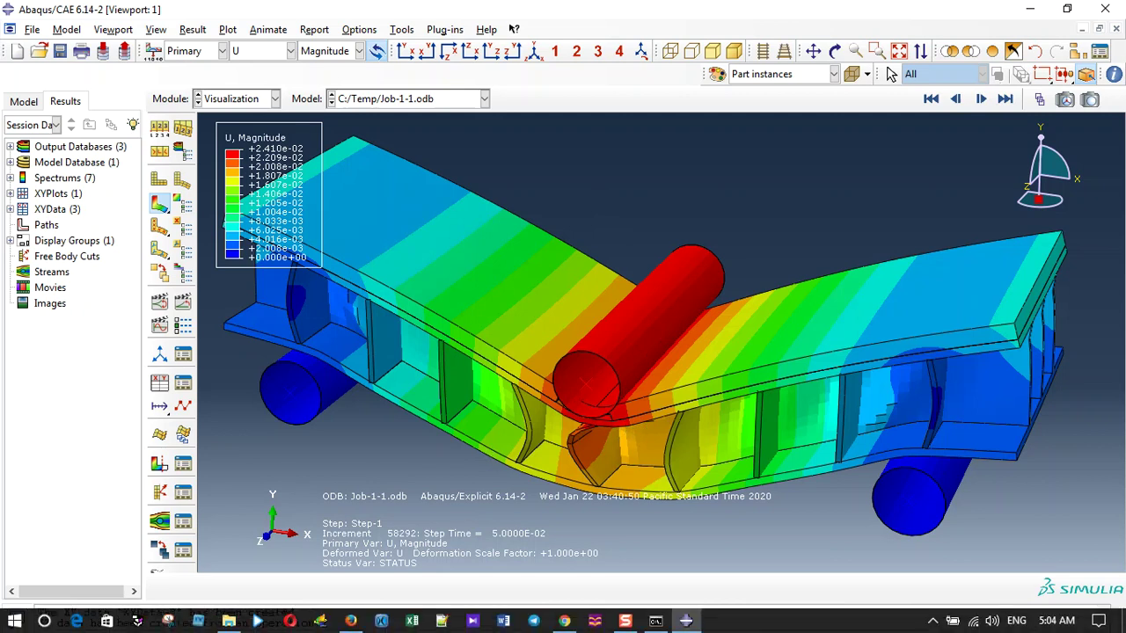
- Bring Firefox with the abaqusfem.com page to the front
{"action": "left_click", "coordinate": [351, 623]}
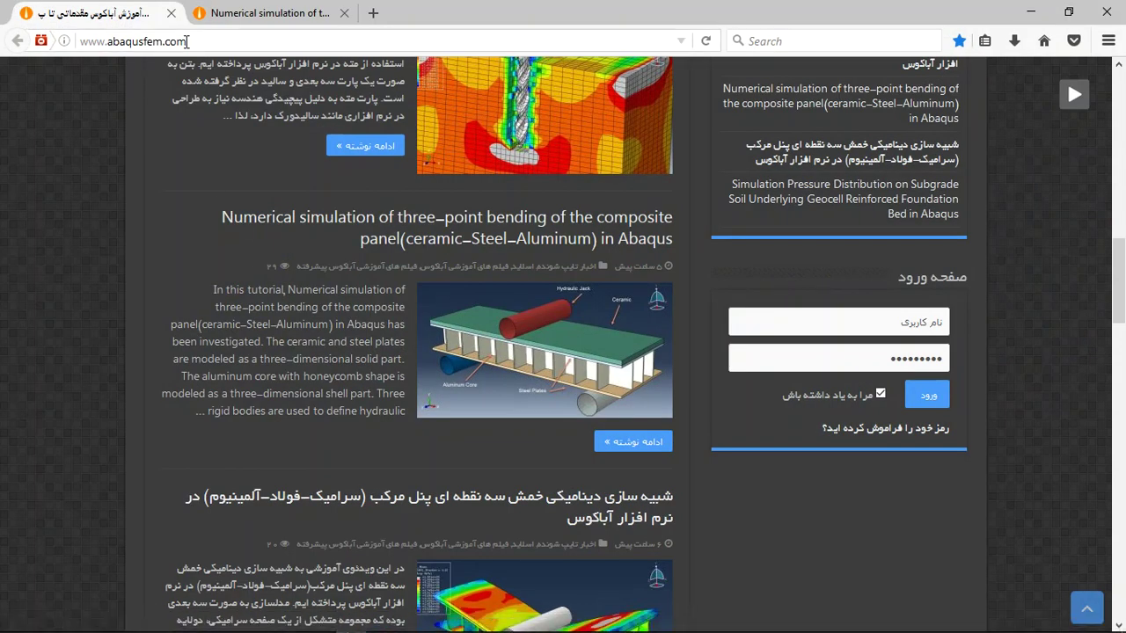
- Switch to the second tab holding the three-point bending composite panel article
{"action": "left_click_drag", "start_coordinate": [188, 41], "coordinate": [102, 41]}
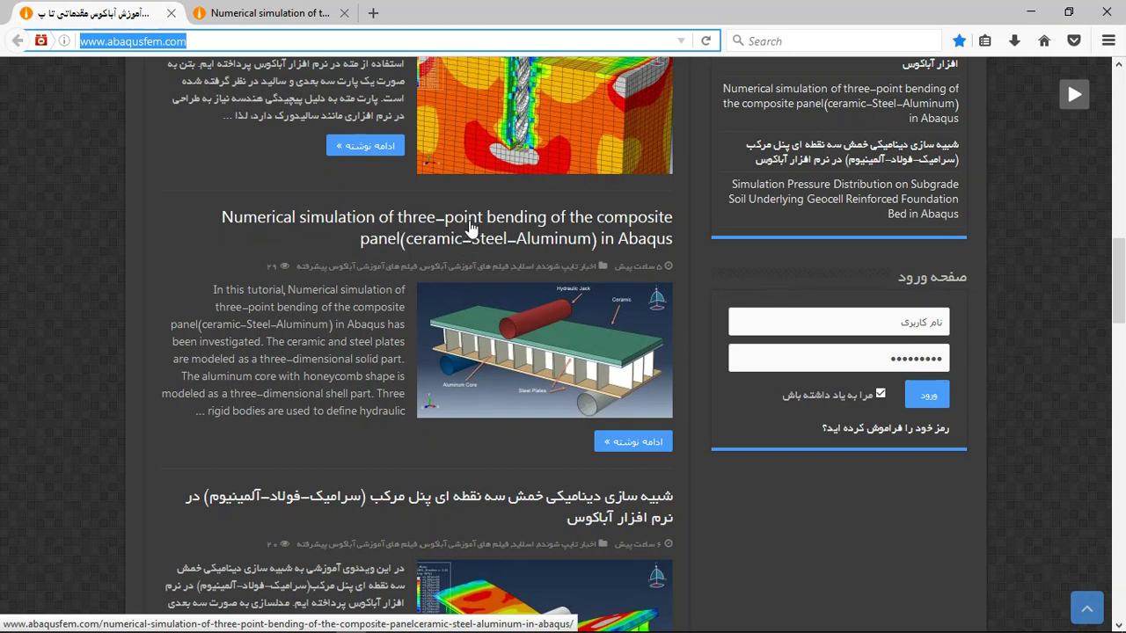
{"action": "scroll", "coordinate": [378, 246], "scroll_direction": "up", "scroll_amount": 15}
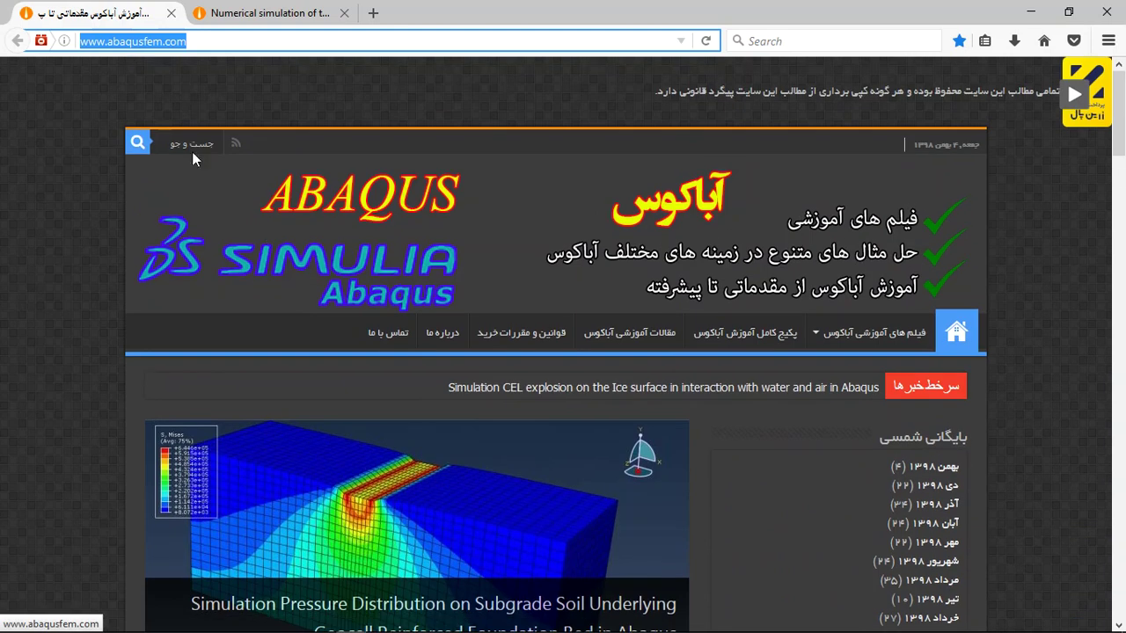
{"action": "left_click", "coordinate": [201, 141]}
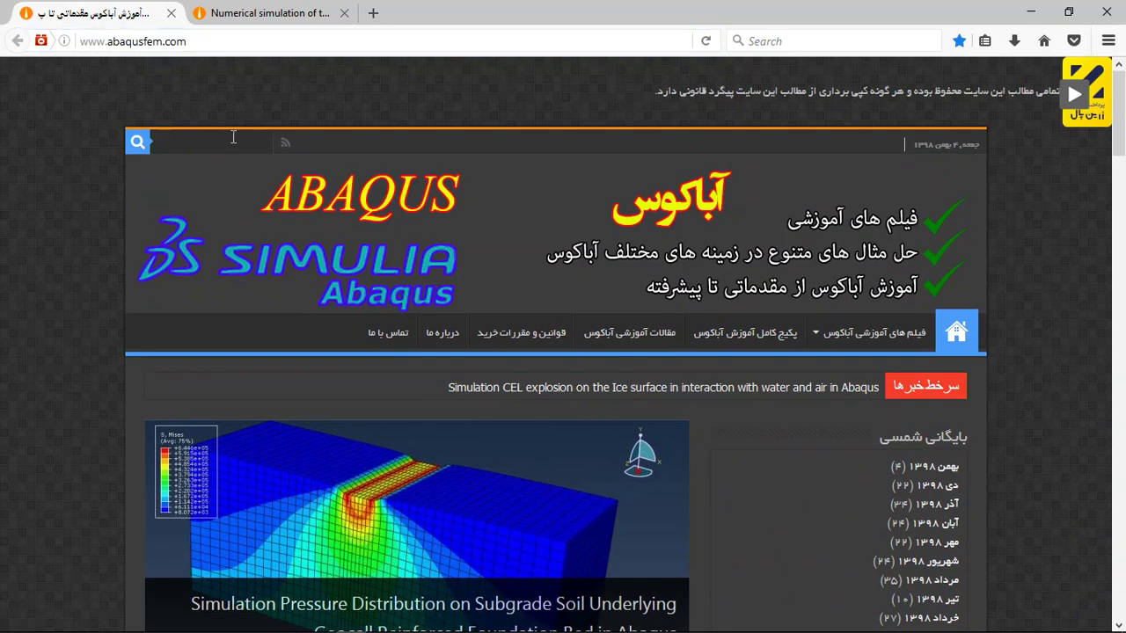
{"action": "left_click", "coordinate": [268, 13]}
- Scroll past the result figures to the CAE/INP files offered for Thirty US Dollars
{"action": "scroll", "coordinate": [381, 172], "scroll_direction": "down", "scroll_amount": 5}
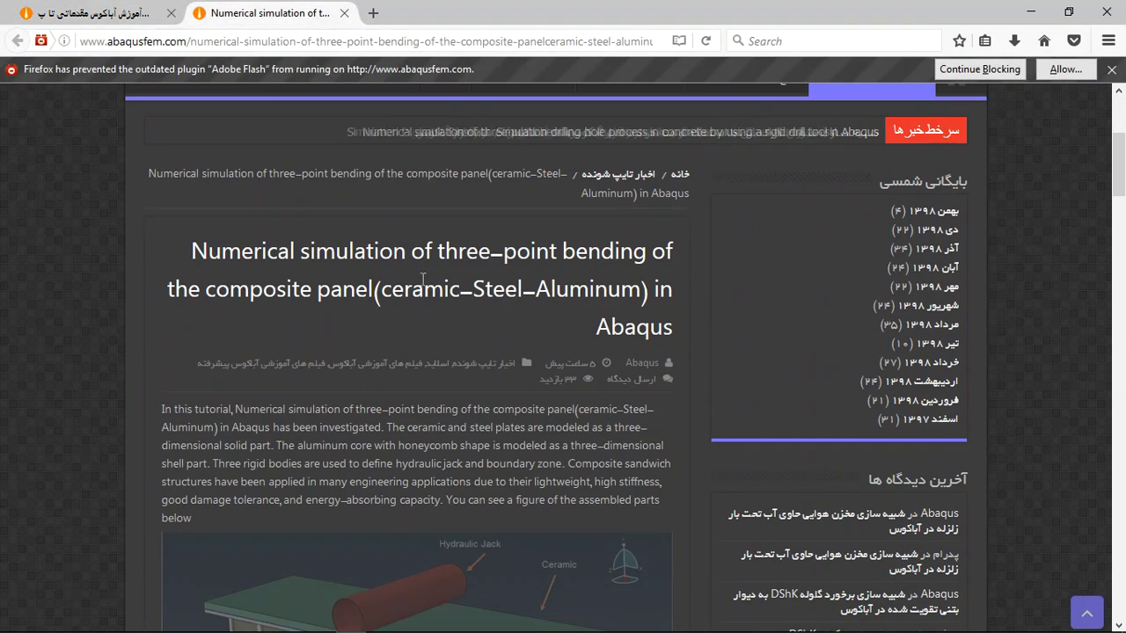
{"action": "scroll", "coordinate": [413, 280], "scroll_direction": "down", "scroll_amount": 4}
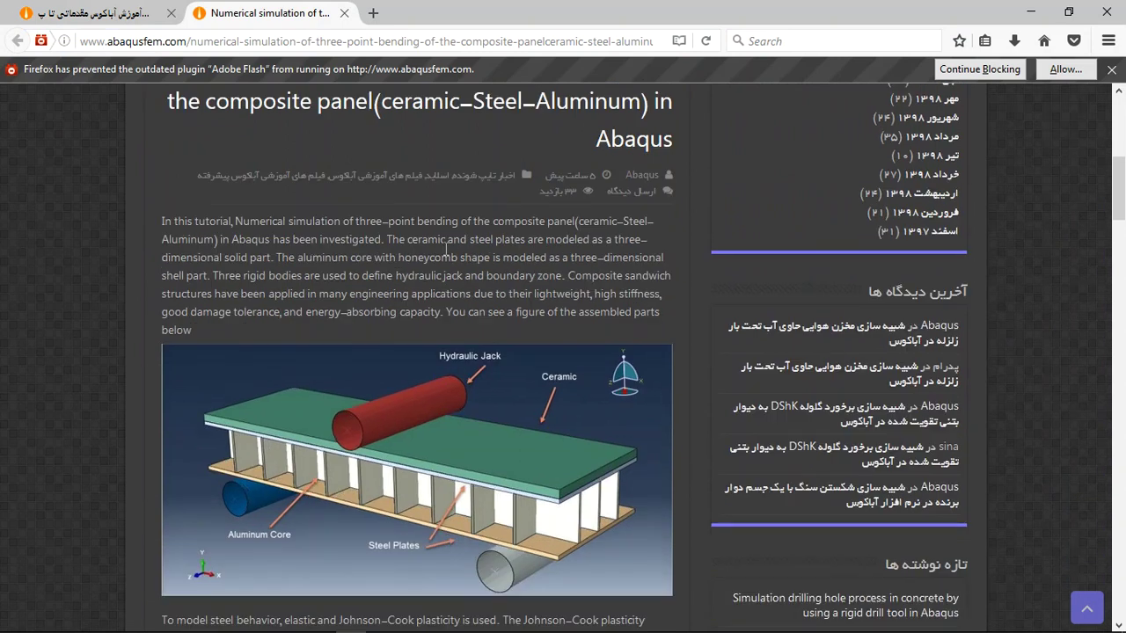
{"action": "scroll", "coordinate": [446, 252], "scroll_direction": "down", "scroll_amount": 5}
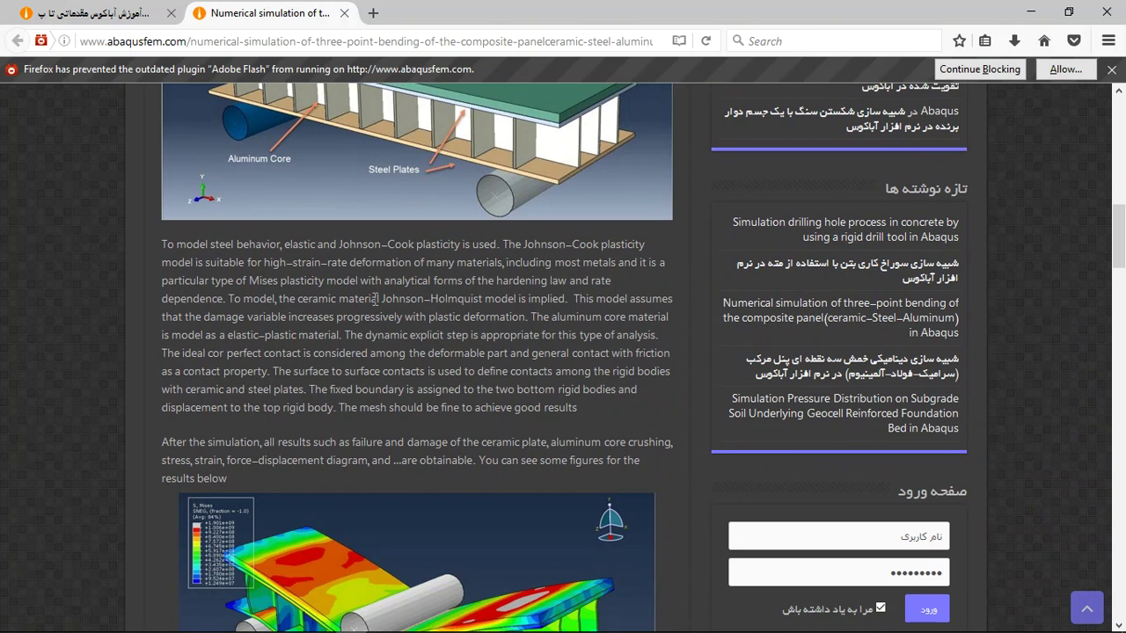
{"action": "scroll", "coordinate": [378, 299], "scroll_direction": "down", "scroll_amount": 4}
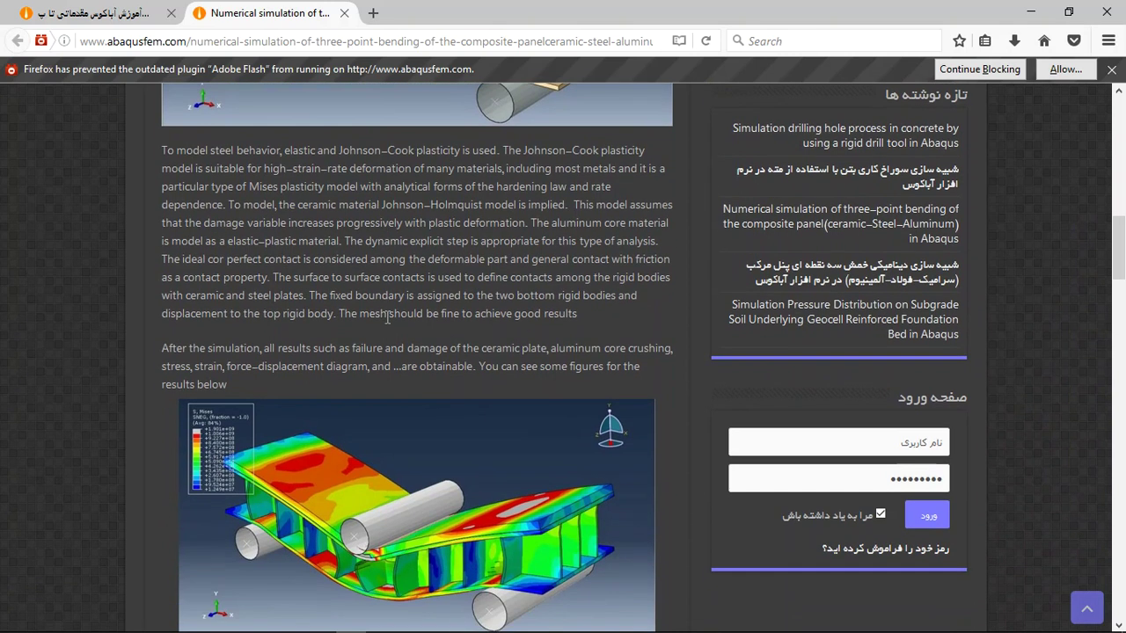
{"action": "scroll", "coordinate": [436, 314], "scroll_direction": "down", "scroll_amount": 10}
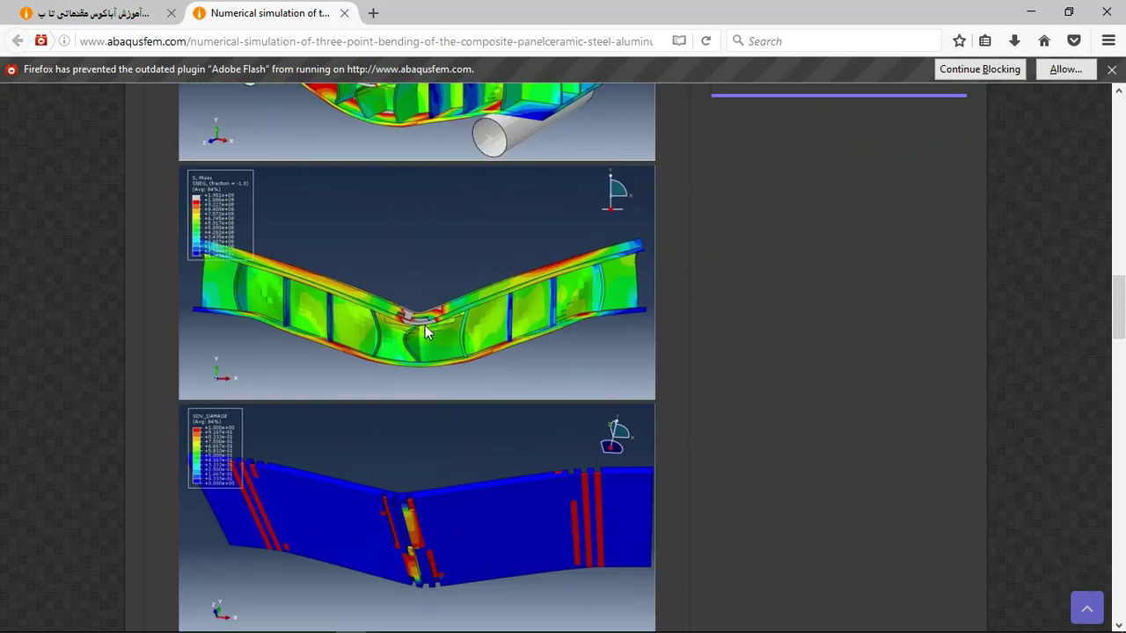
{"action": "scroll", "coordinate": [424, 324], "scroll_direction": "down", "scroll_amount": 5}
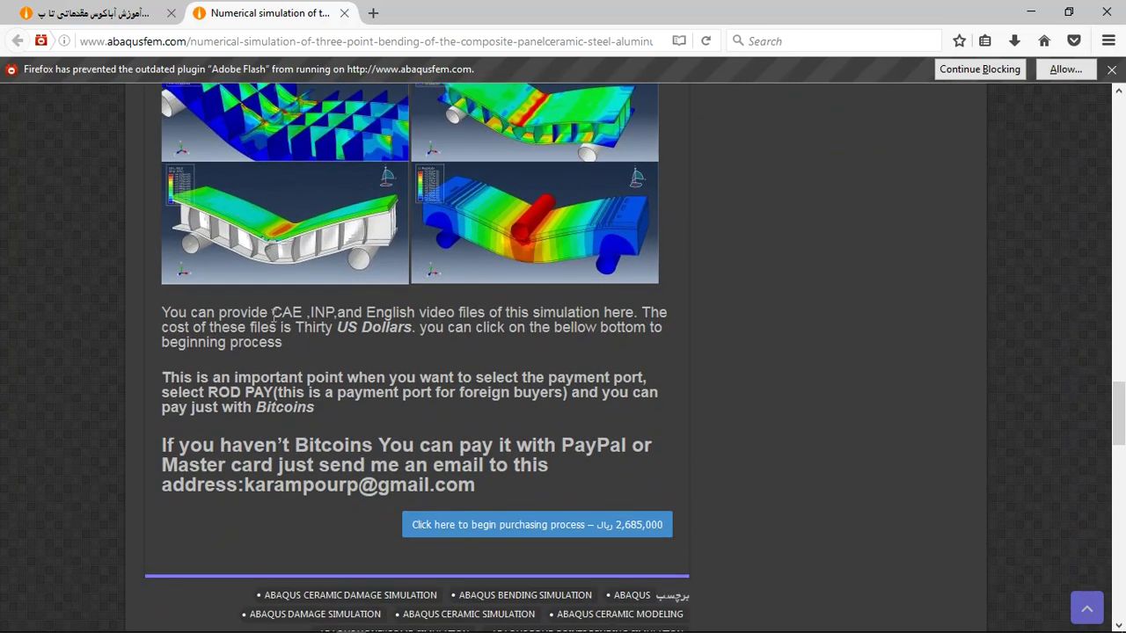
{"action": "left_click_drag", "start_coordinate": [273, 310], "coordinate": [510, 311]}
{"action": "left_click", "coordinate": [328, 337]}
{"action": "left_click_drag", "start_coordinate": [297, 327], "coordinate": [419, 327]}
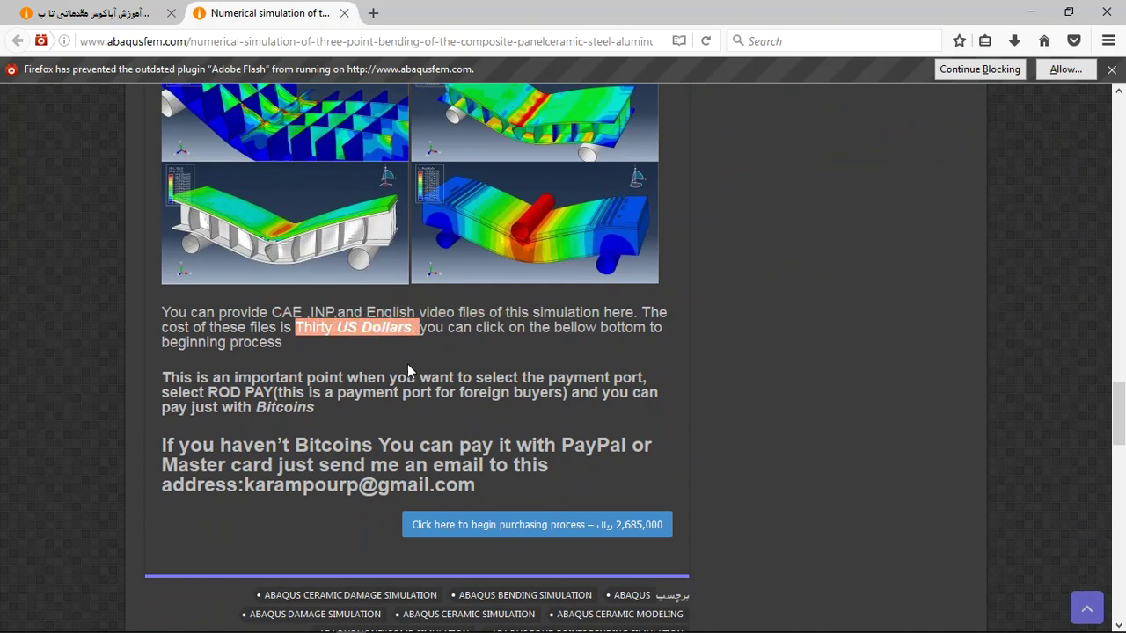
{"action": "left_click_drag", "start_coordinate": [560, 445], "coordinate": [624, 445]}
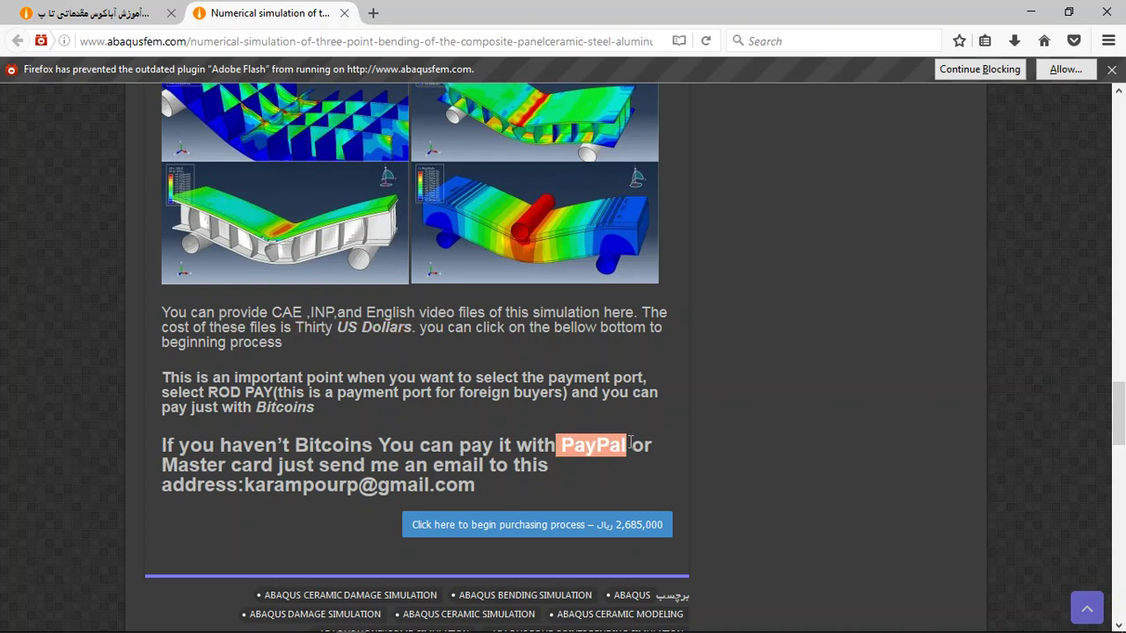
{"action": "left_click", "coordinate": [571, 446]}
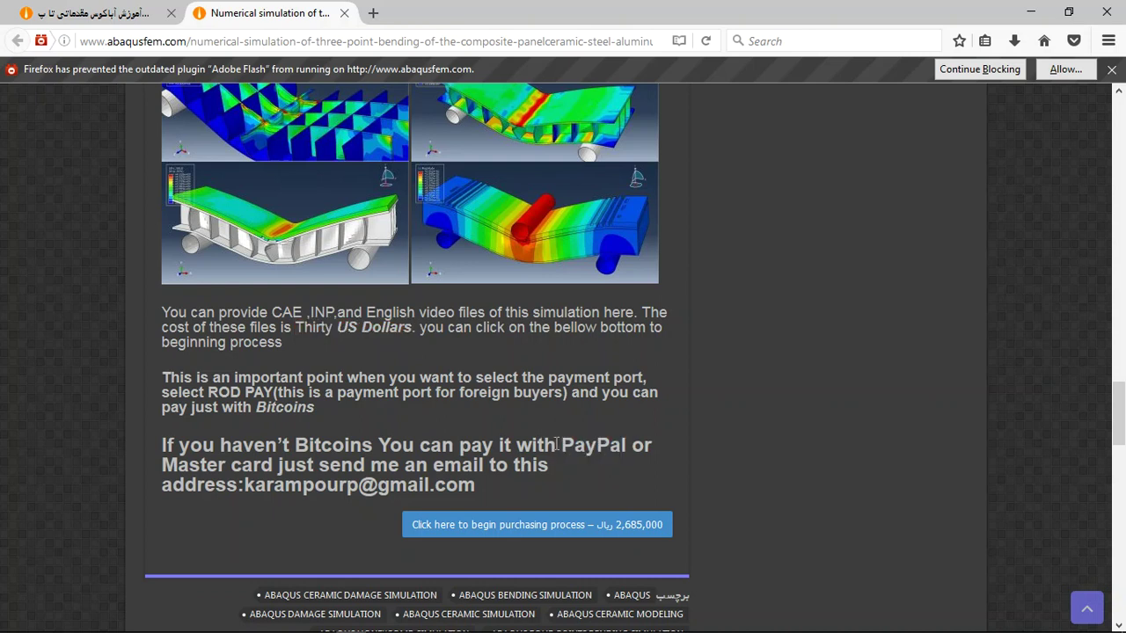
{"action": "left_click_drag", "start_coordinate": [562, 444], "coordinate": [625, 444]}
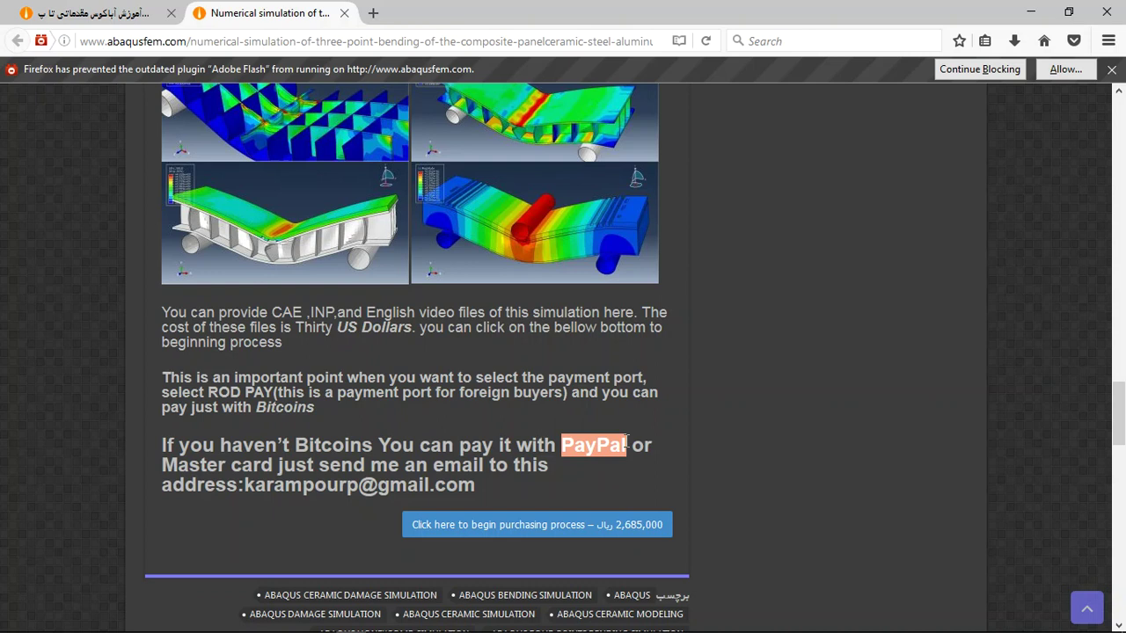
{"action": "left_click_drag", "start_coordinate": [476, 485], "coordinate": [254, 485]}
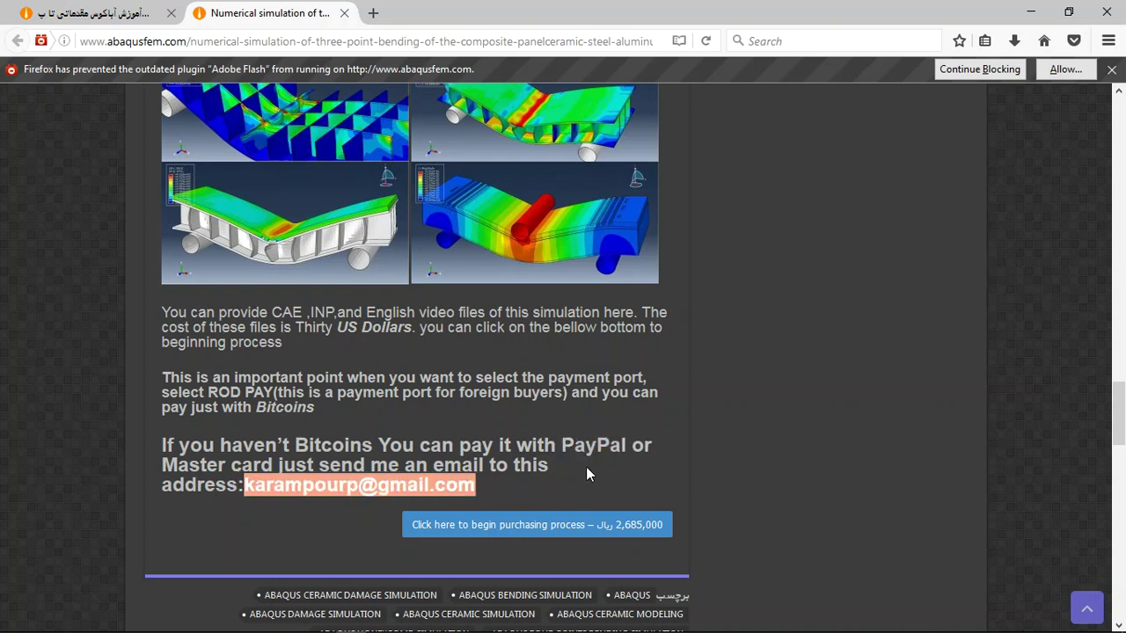
{"action": "left_click_drag", "start_coordinate": [563, 445], "coordinate": [626, 445]}
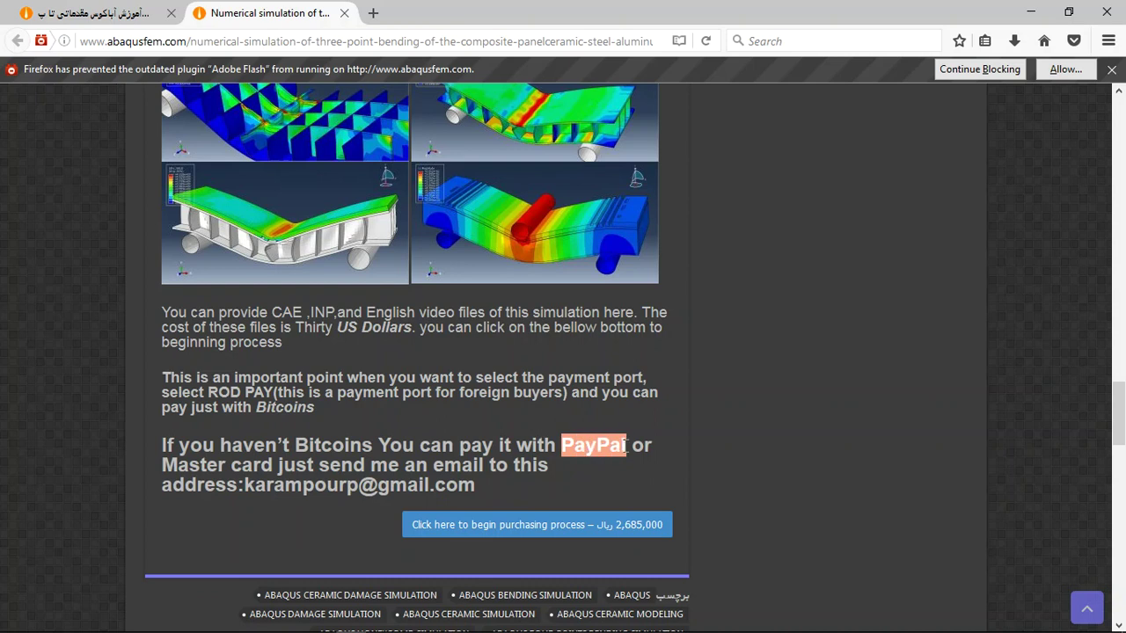